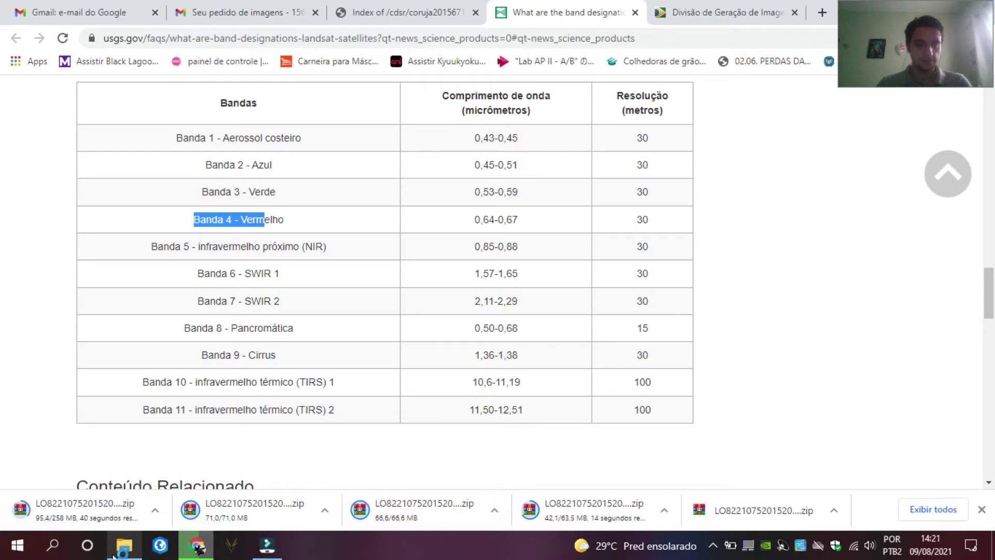
pyautogui.moveTo(114, 555)
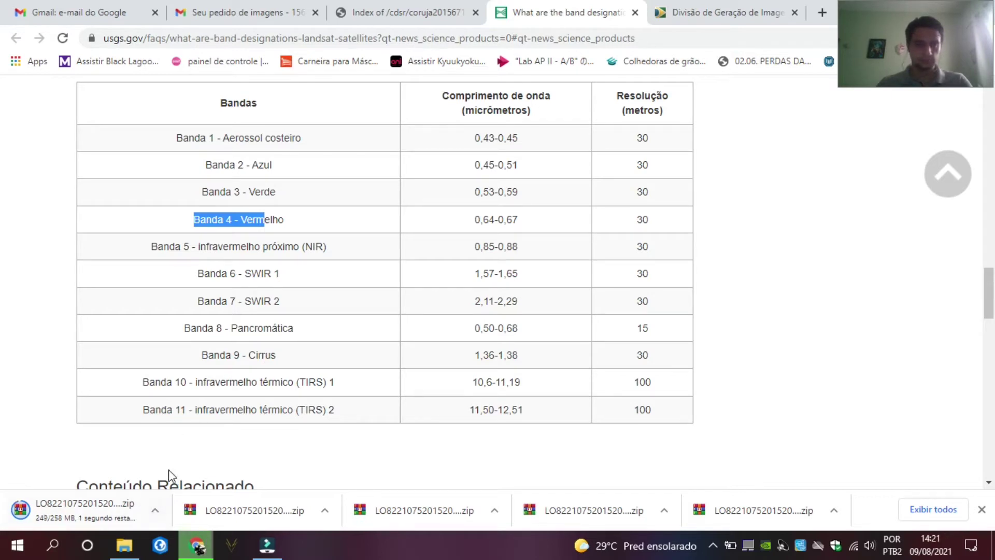
pyautogui.click(125, 545)
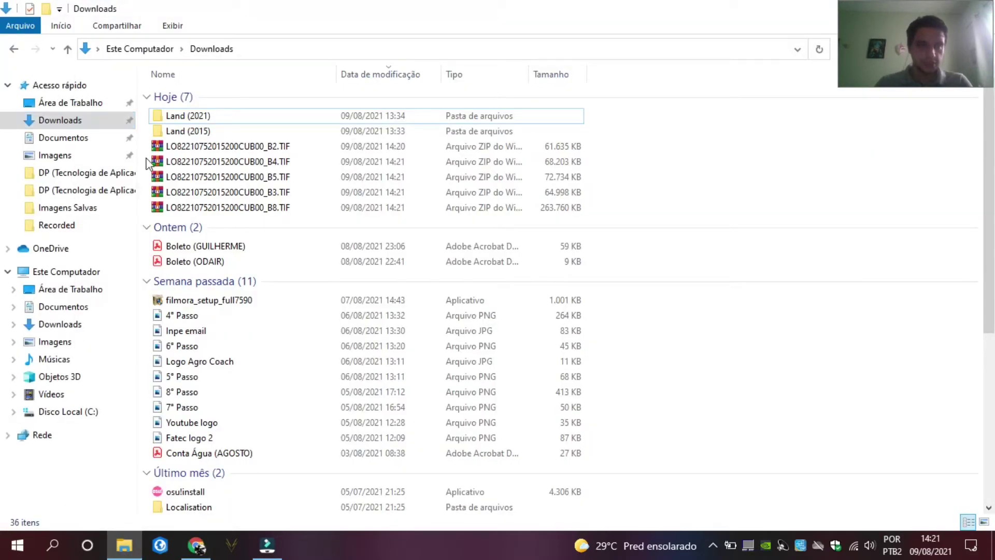
pyautogui.moveTo(146, 149); pyautogui.dragTo(231, 215)
pyautogui.rightClick(225, 192)
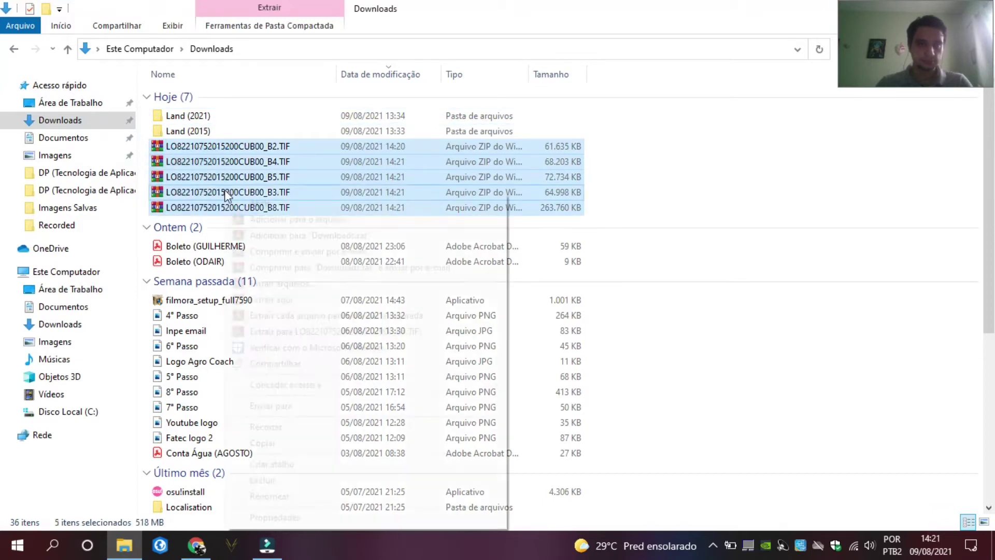
pyautogui.click(284, 424)
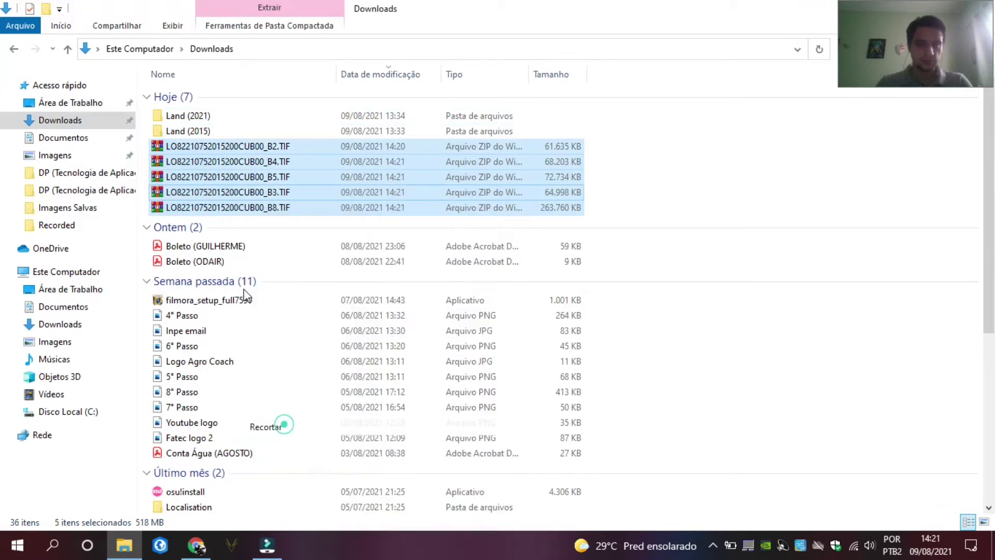
pyautogui.doubleClick(189, 130)
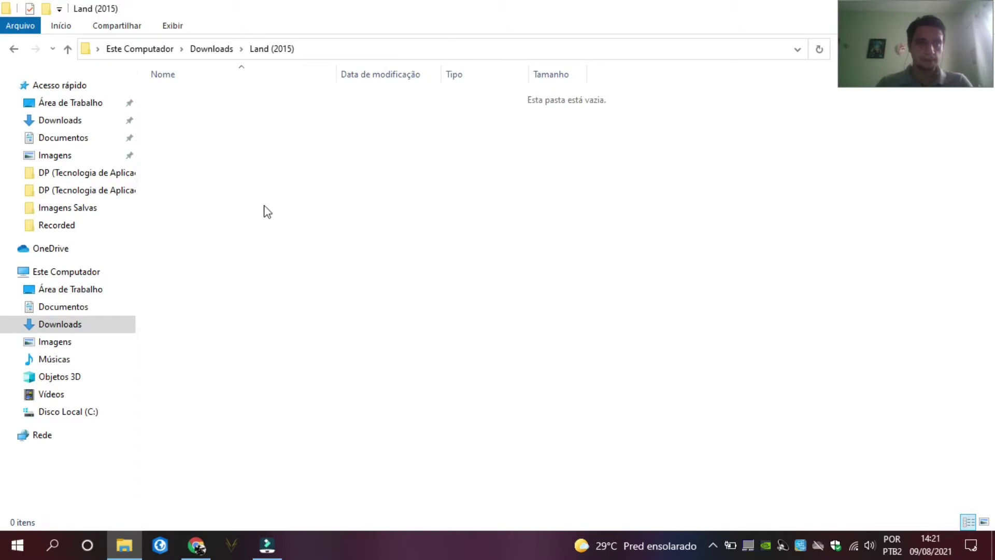
pyautogui.rightClick(261, 210)
pyautogui.click(258, 265)
pyautogui.click(256, 271)
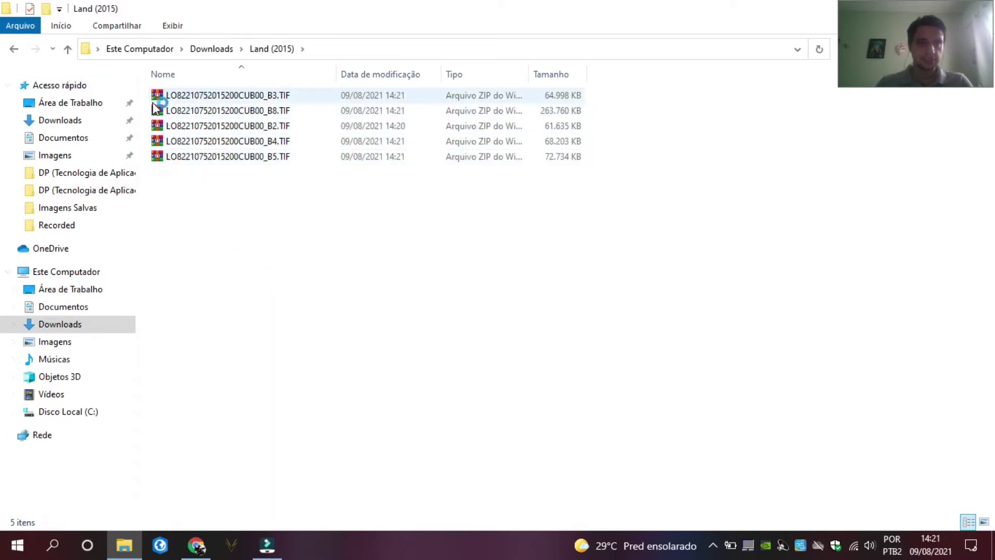
# Step: Extract all five band archives directly inside the Land (2015) folder
pyautogui.moveTo(148, 98); pyautogui.dragTo(237, 158)
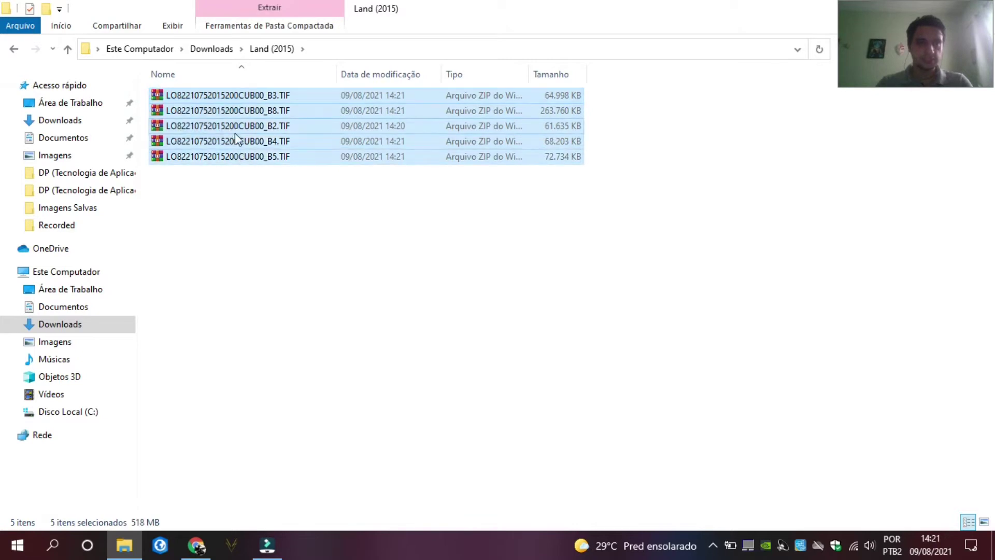
pyautogui.rightClick(235, 133)
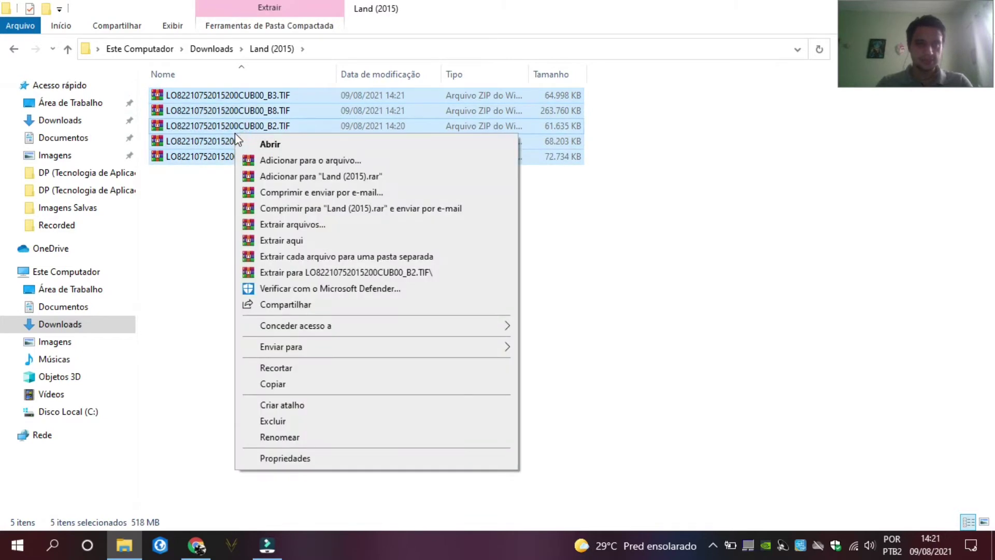
pyautogui.click(304, 241)
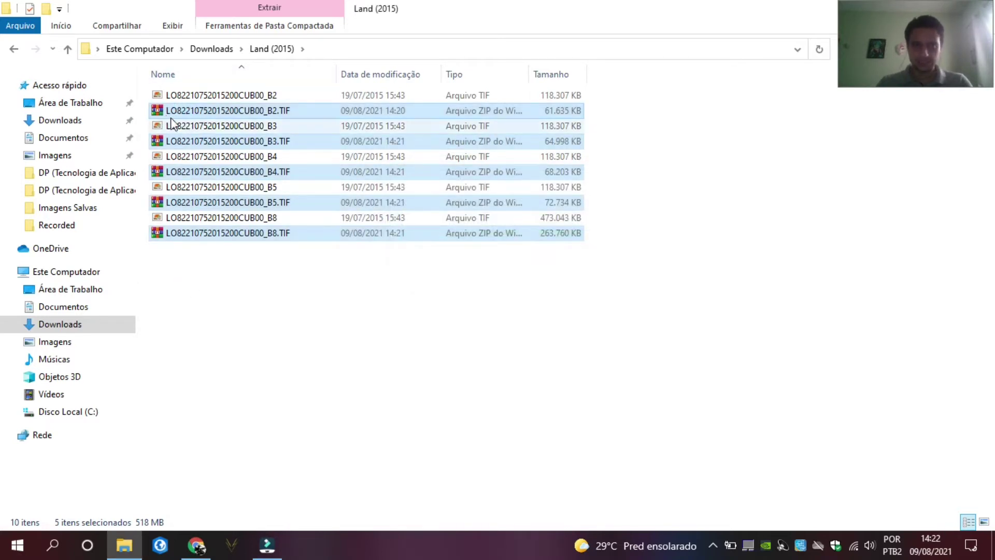
pyautogui.click(228, 310)
pyautogui.click(204, 544)
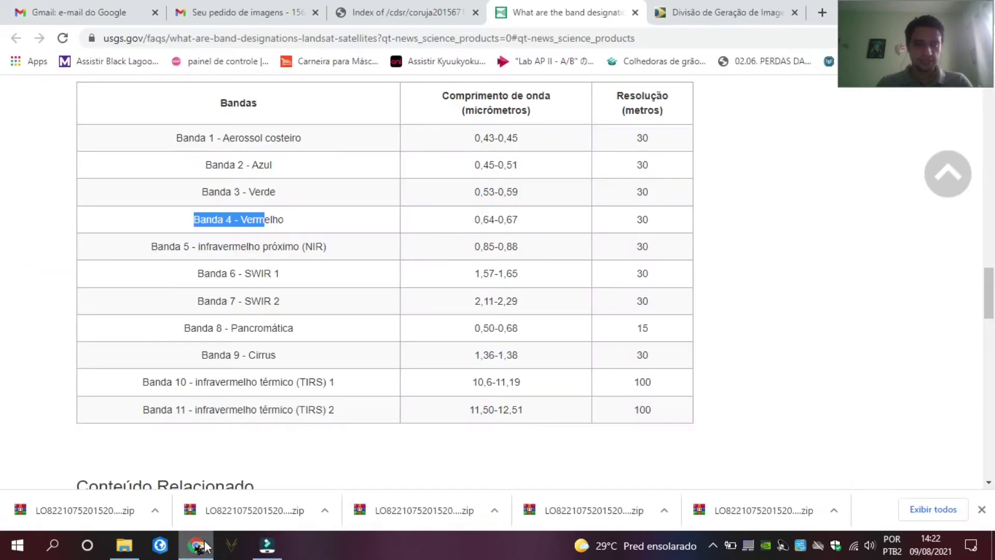
pyautogui.click(375, 2)
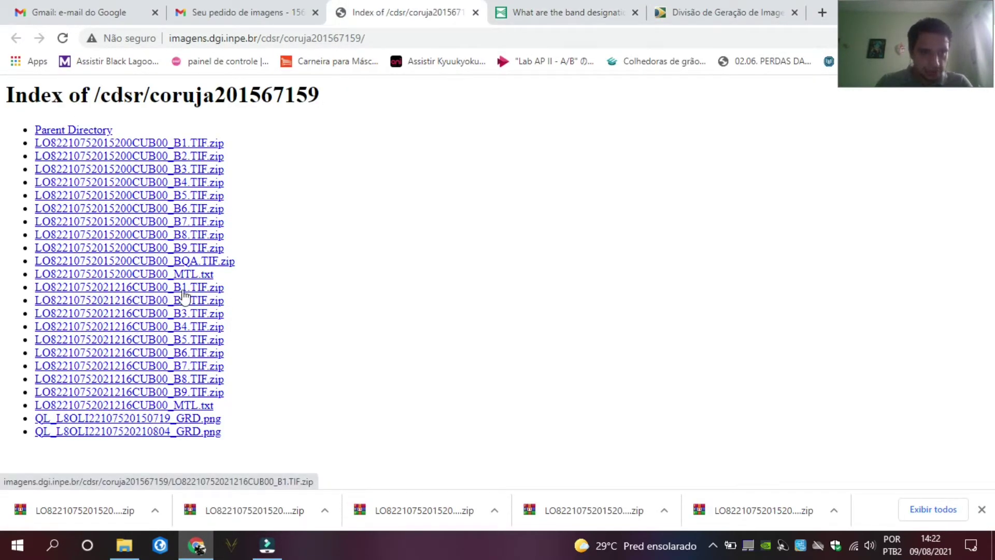
pyautogui.click(157, 316)
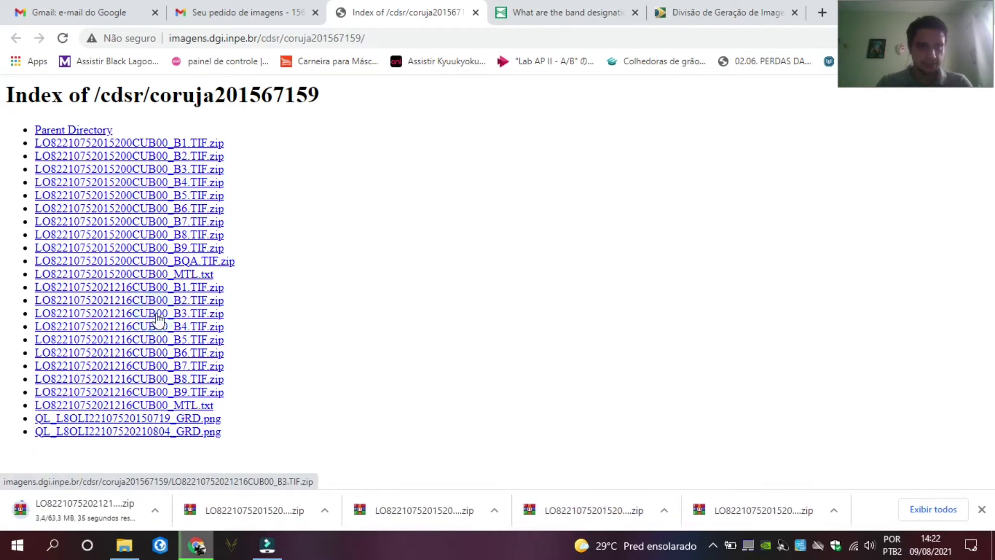
pyautogui.click(158, 326)
pyautogui.click(161, 341)
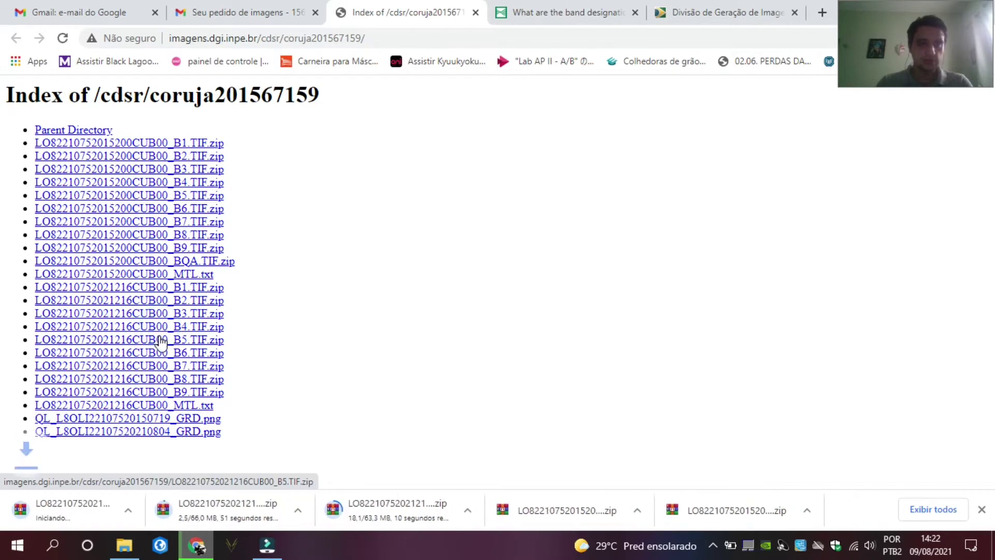
pyautogui.click(156, 352)
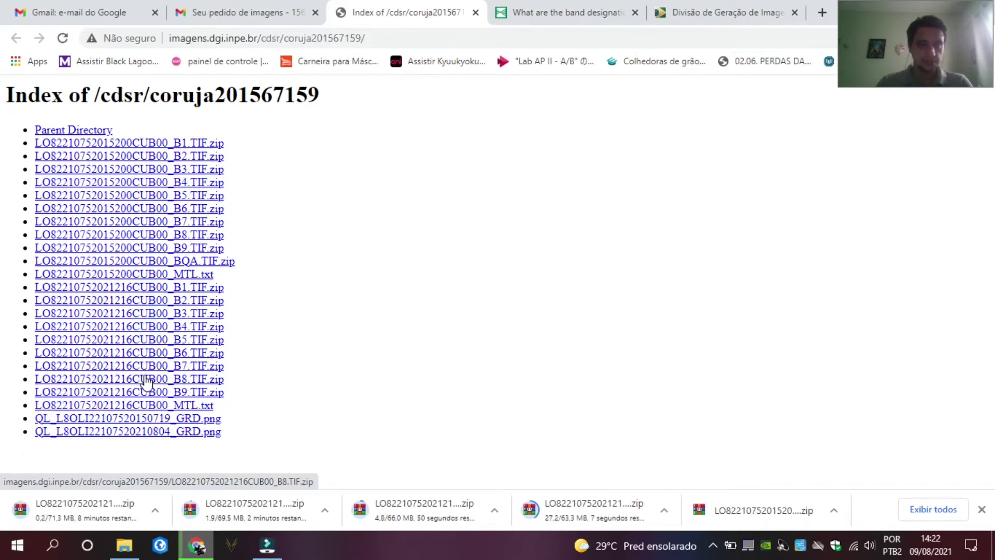
pyautogui.click(146, 381)
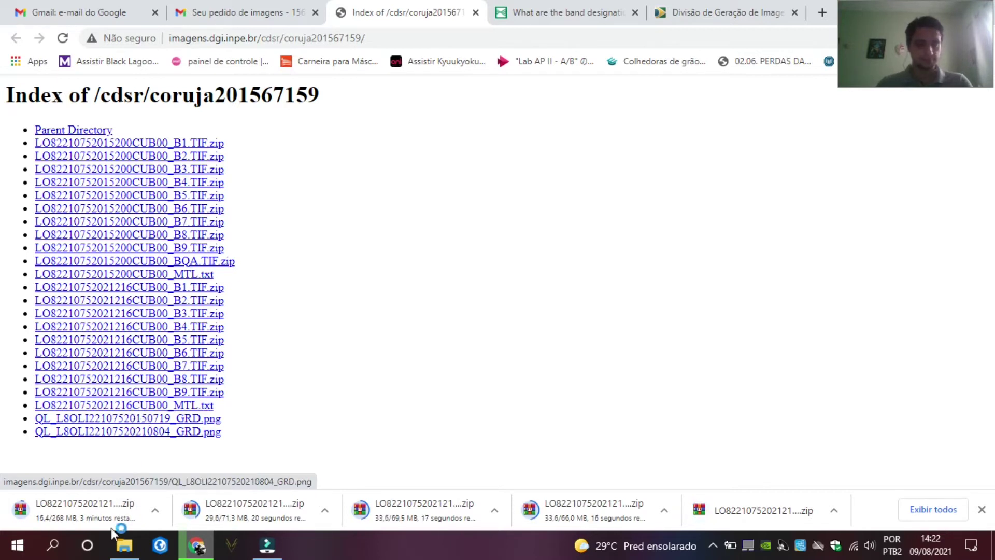
pyautogui.moveTo(124, 553)
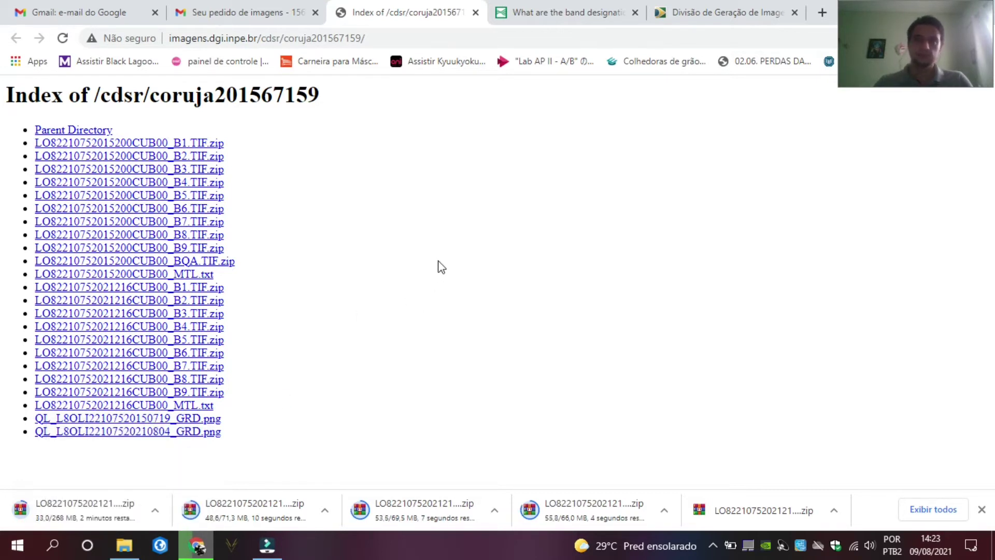
pyautogui.click(543, 9)
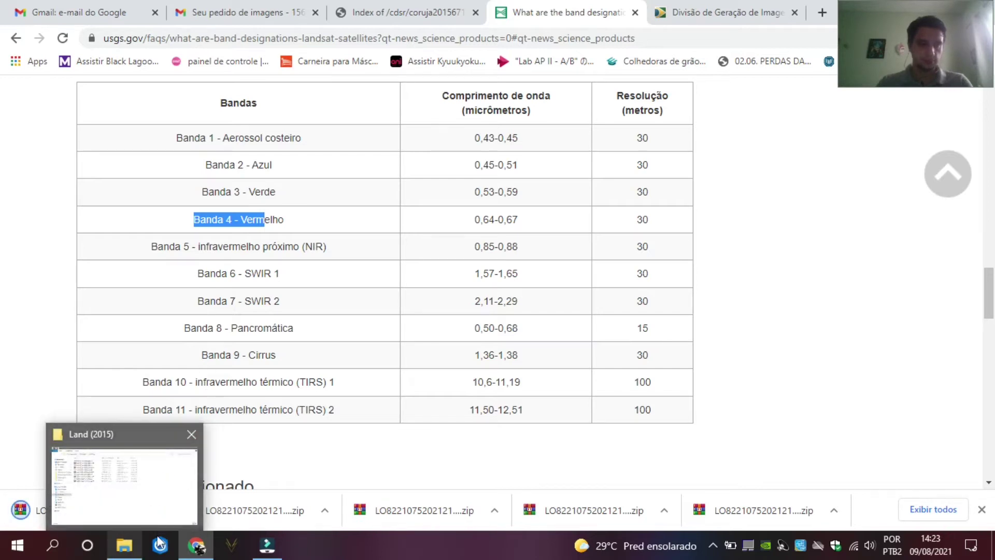
pyautogui.click(134, 549)
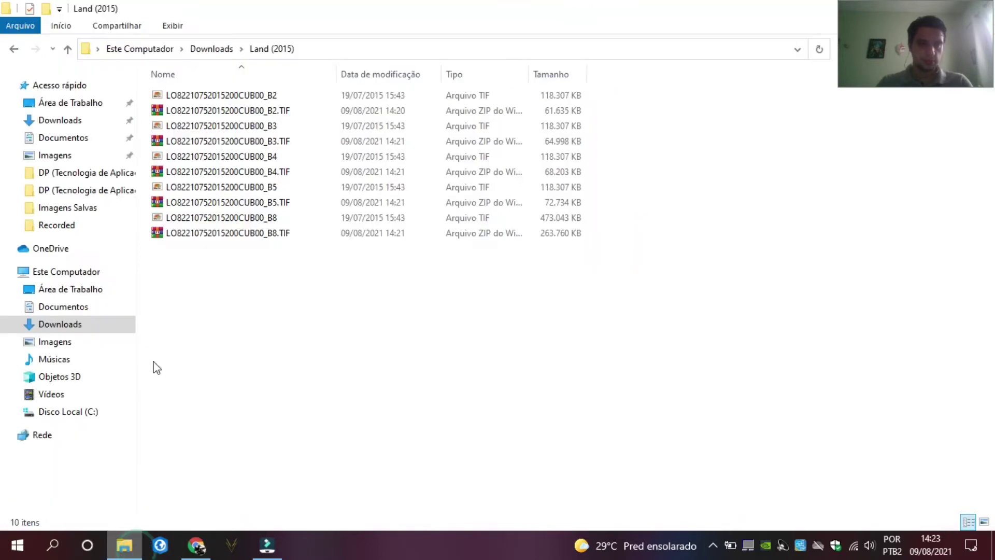
pyautogui.click(65, 121)
pyautogui.click(167, 117)
pyautogui.keyDown('shift'); pyautogui.click(222, 176); pyautogui.keyUp('shift')
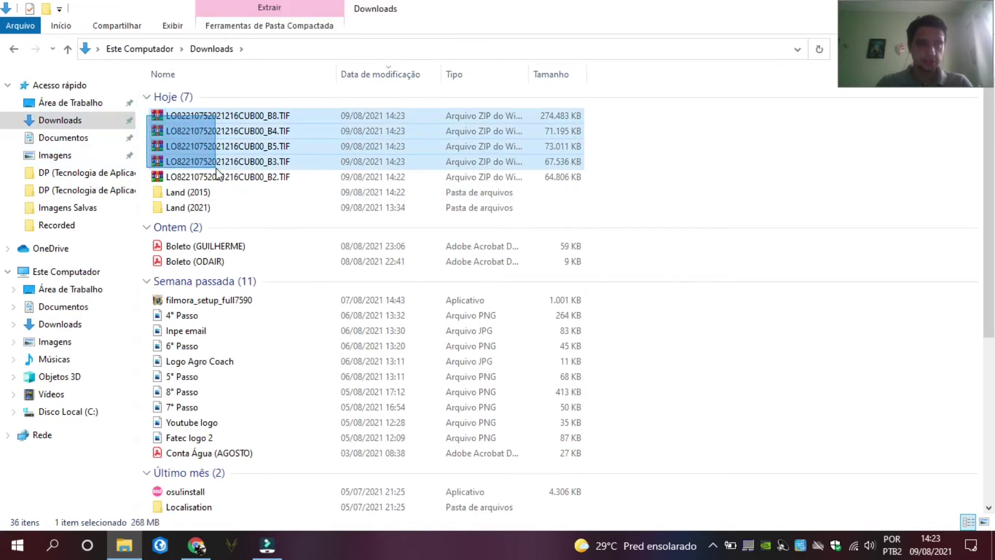
pyautogui.rightClick(222, 161)
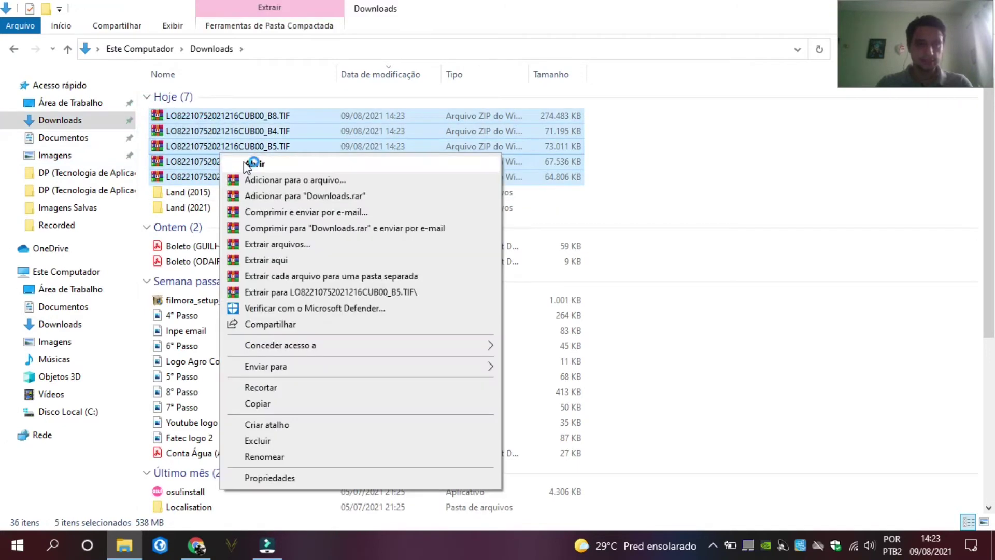
pyautogui.click(268, 392)
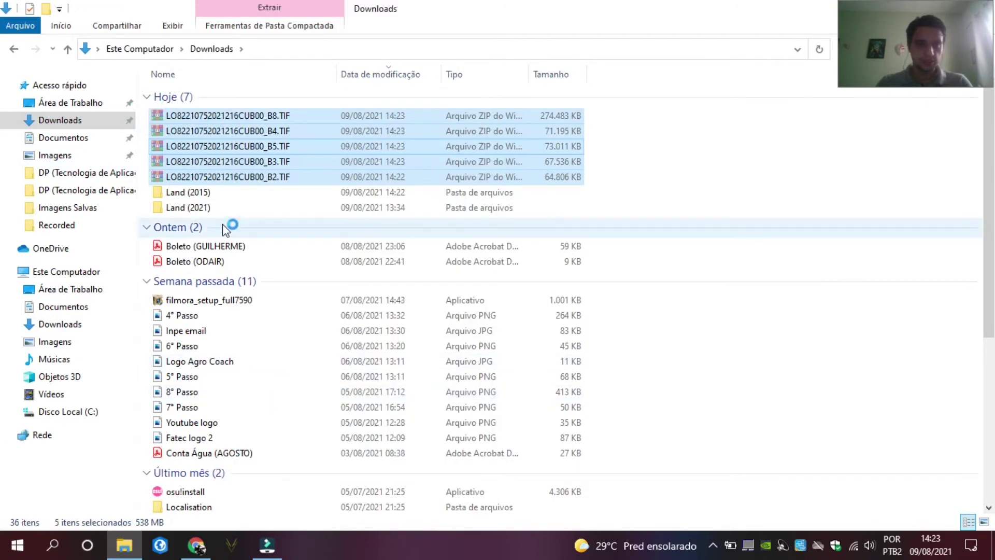
pyautogui.doubleClick(216, 210)
pyautogui.rightClick(243, 203)
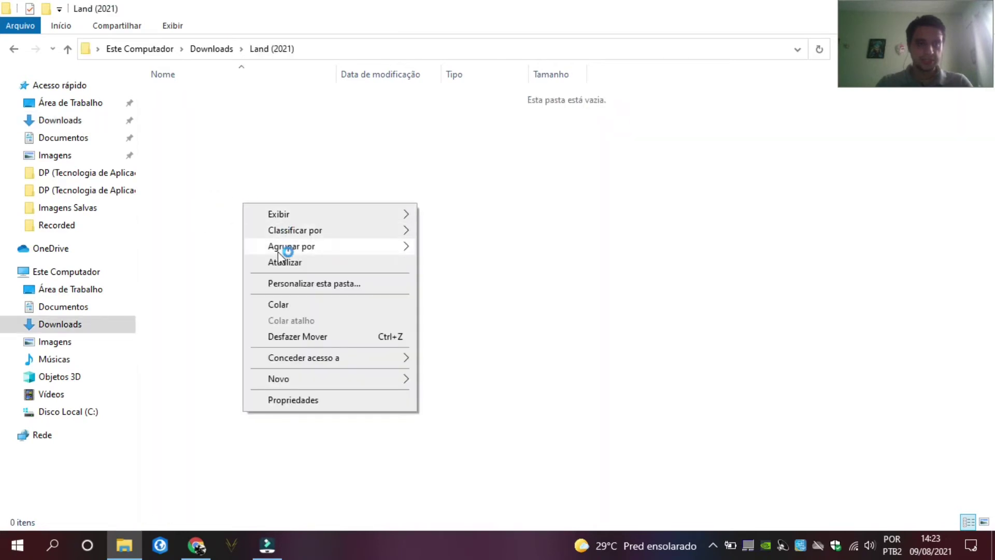
pyautogui.click(286, 304)
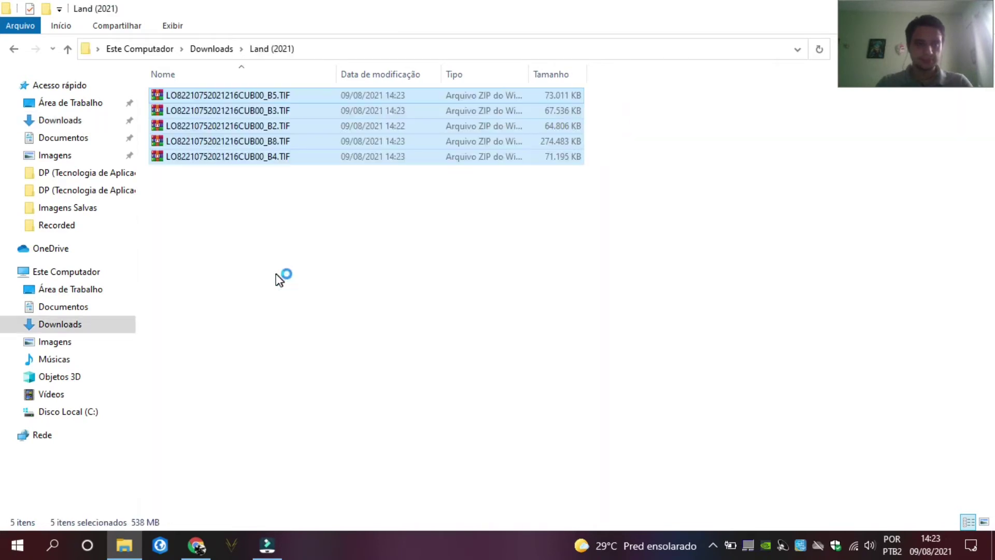
pyautogui.rightClick(217, 120)
pyautogui.click(275, 226)
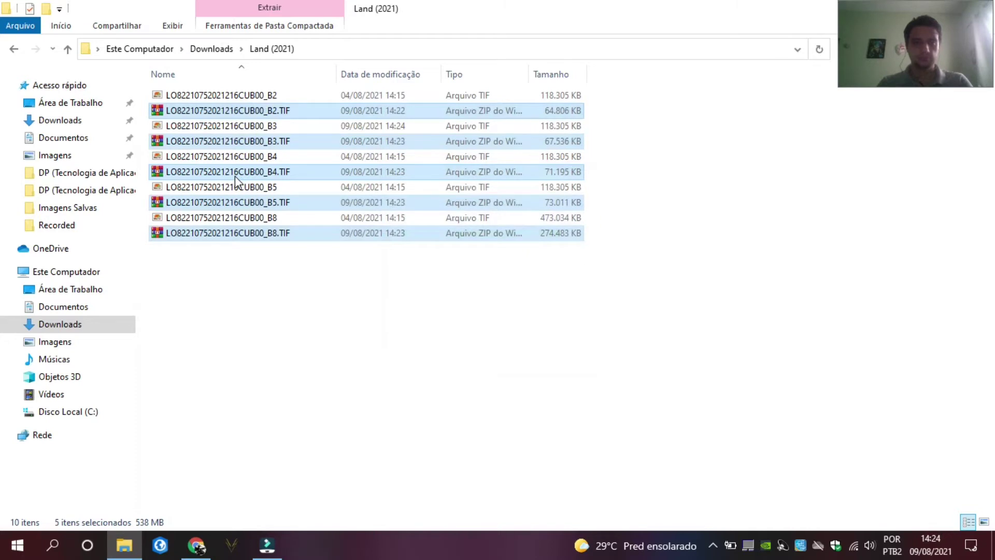
# Step: Launch ArcGIS Pro and close the Land (2021) folder window
pyautogui.click(167, 548)
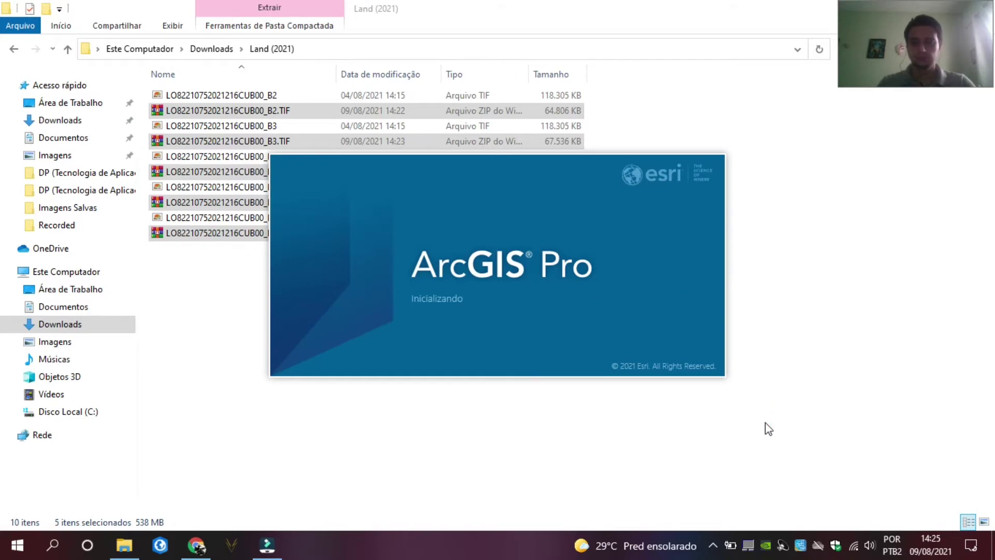
pyautogui.click(714, 541)
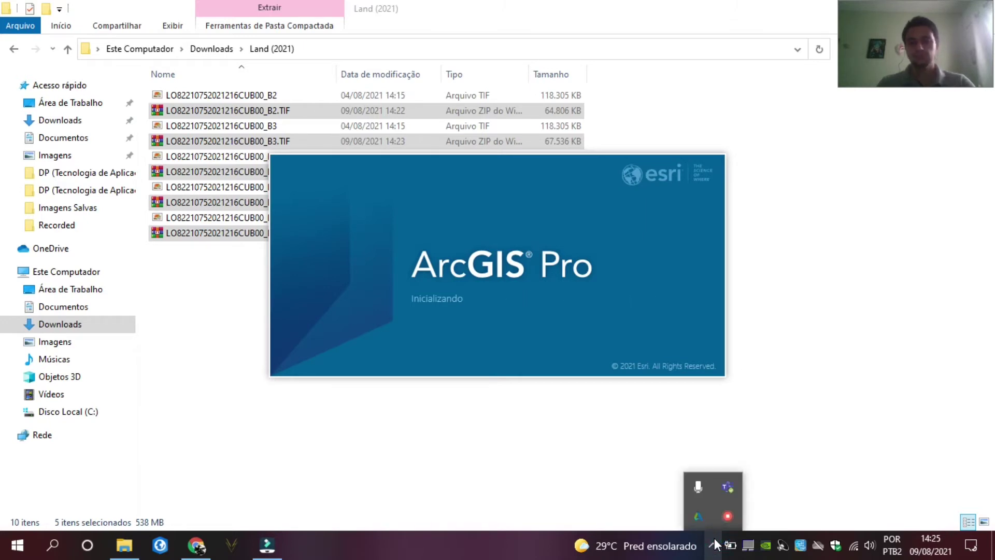
pyautogui.click(714, 539)
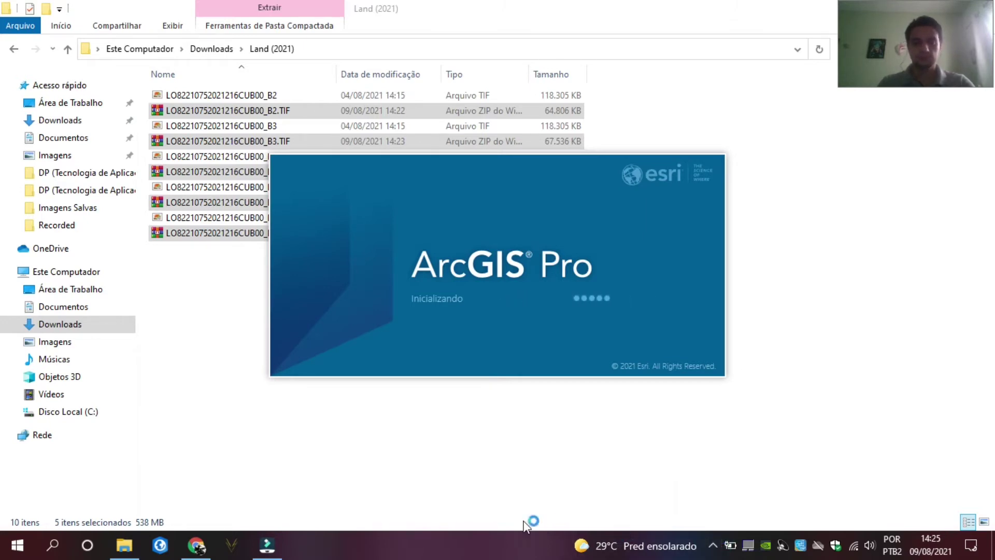
pyautogui.moveTo(124, 544)
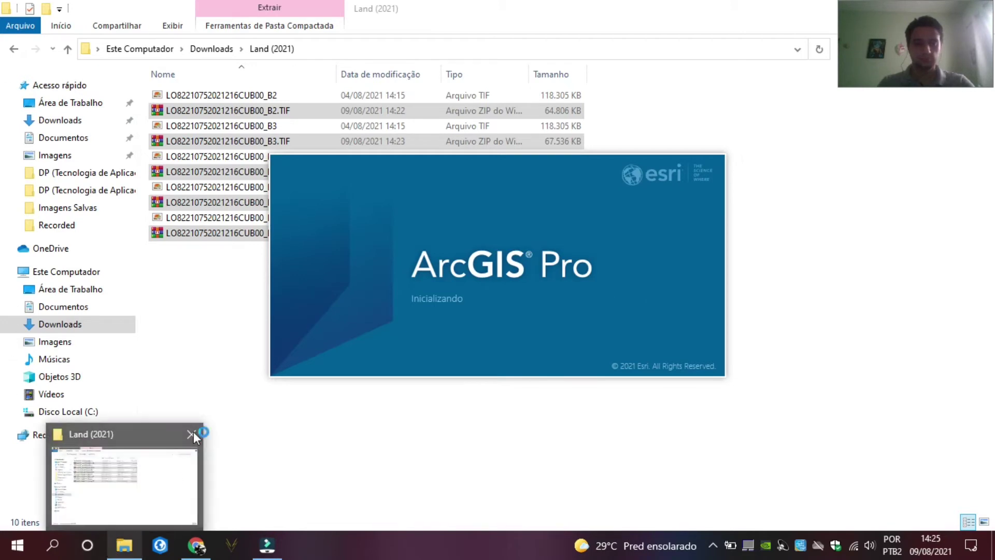
pyautogui.click(192, 434)
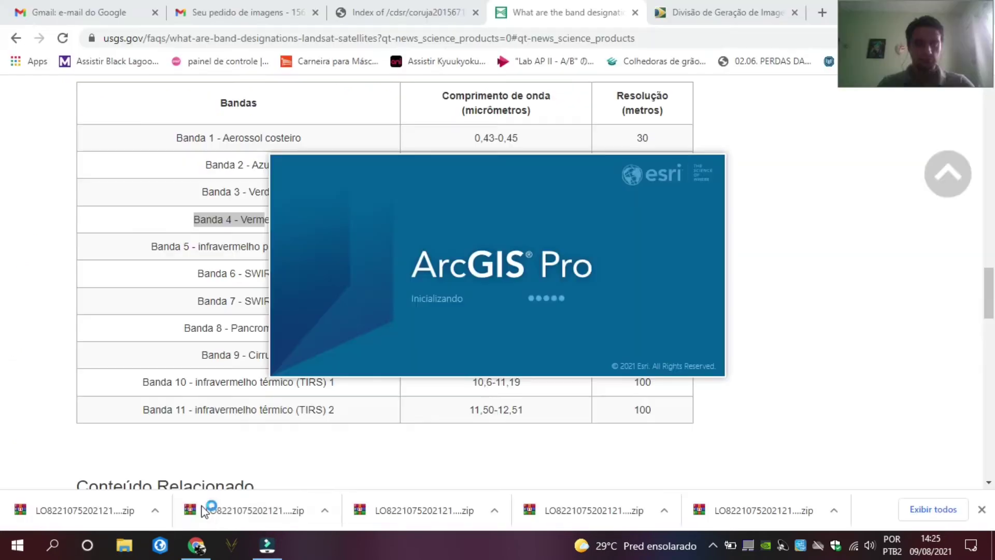
pyautogui.click(207, 550)
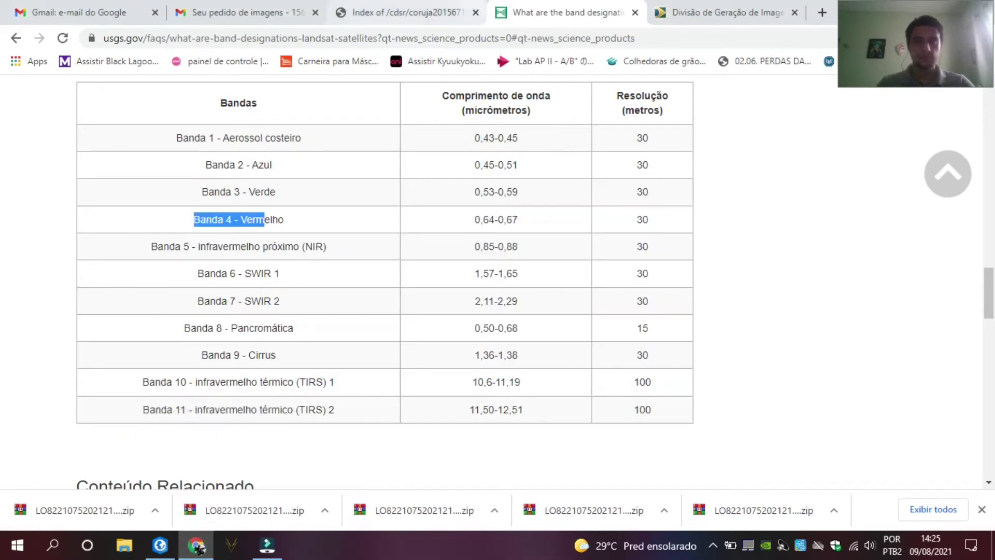
pyautogui.click(475, 12)
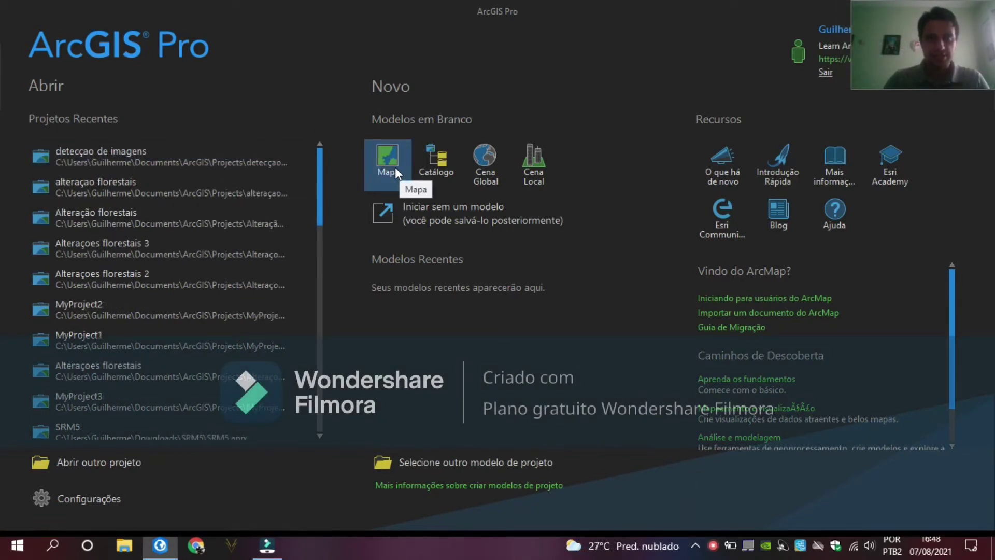
# Step: Create a new project from the blank Mapa template with the name "alteraçao imagens"
pyautogui.click(394, 166)
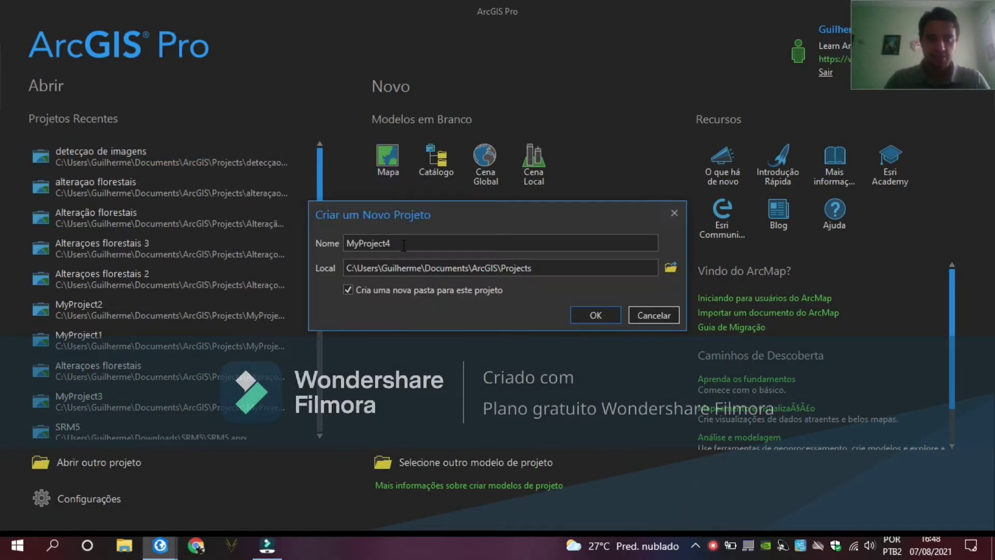
pyautogui.doubleClick(404, 245)
pyautogui.press('BackSpace')
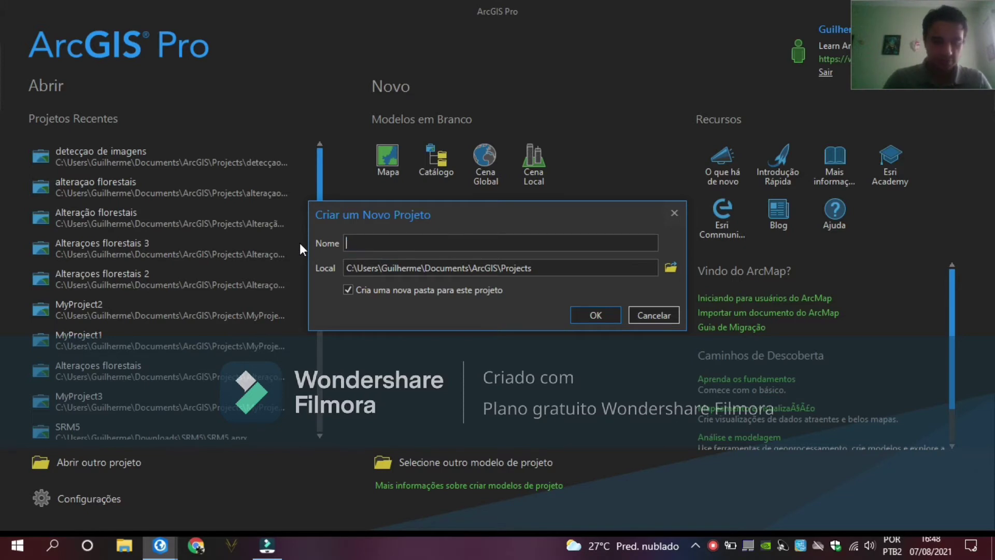
pyautogui.write('alte')
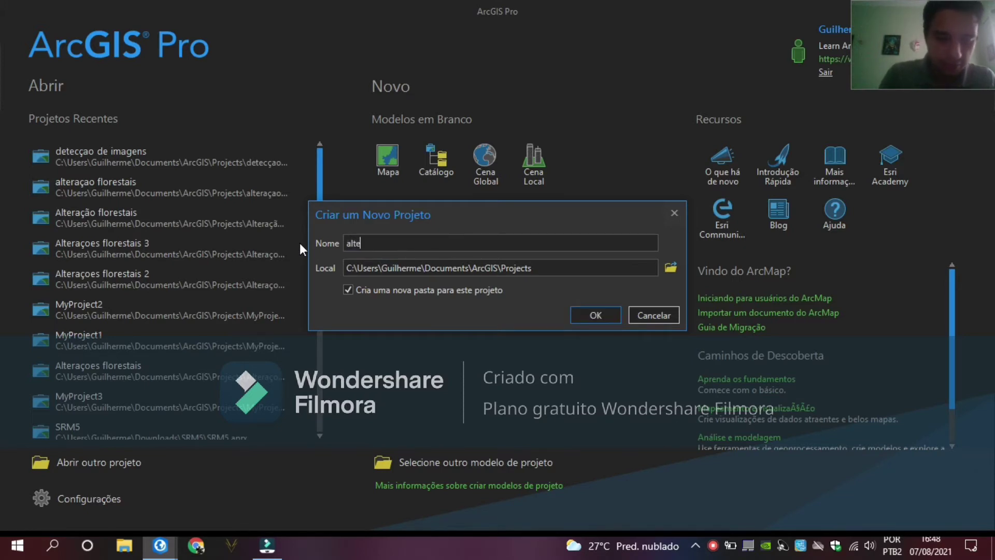
pyautogui.write('rac')
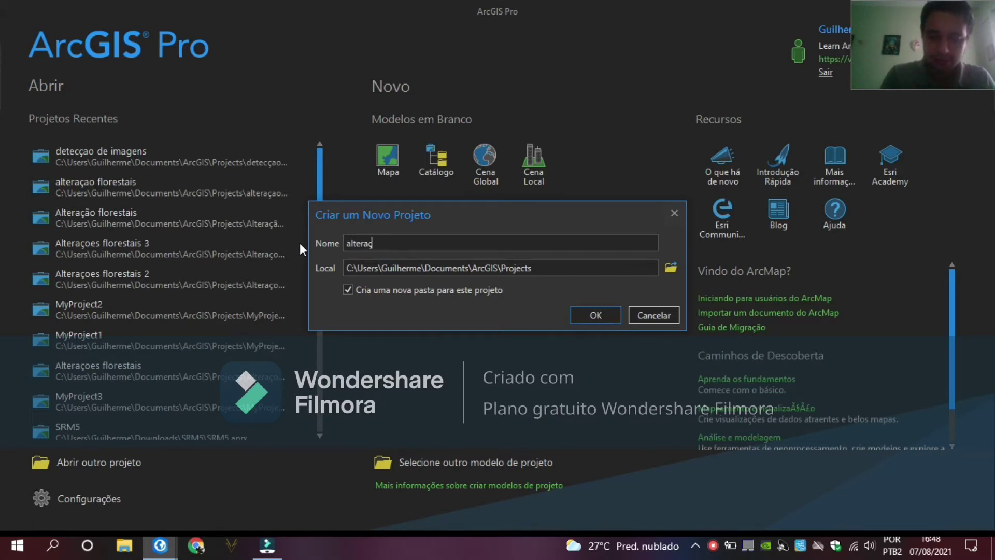
pyautogui.press('BackSpace')
pyautogui.write('çao imag')
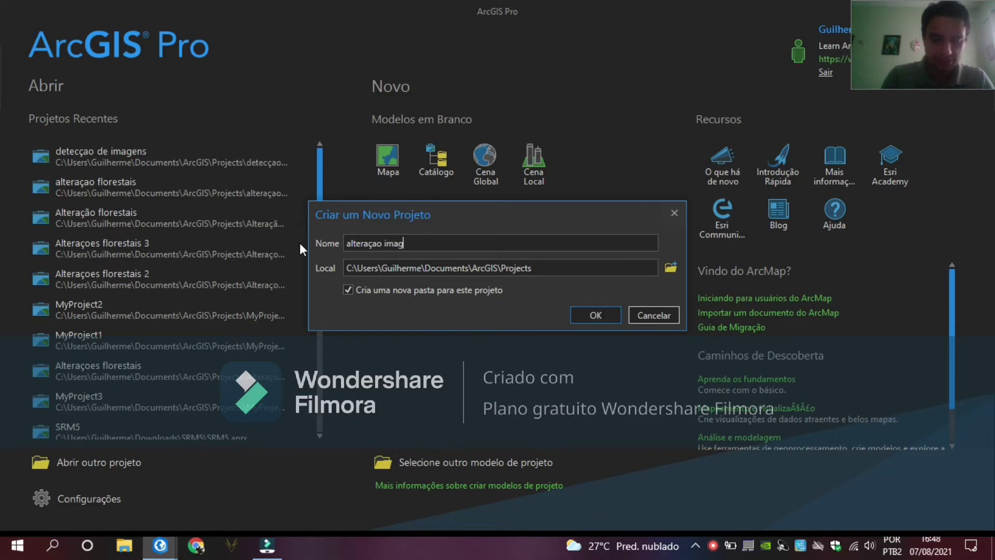
pyautogui.write('ens')
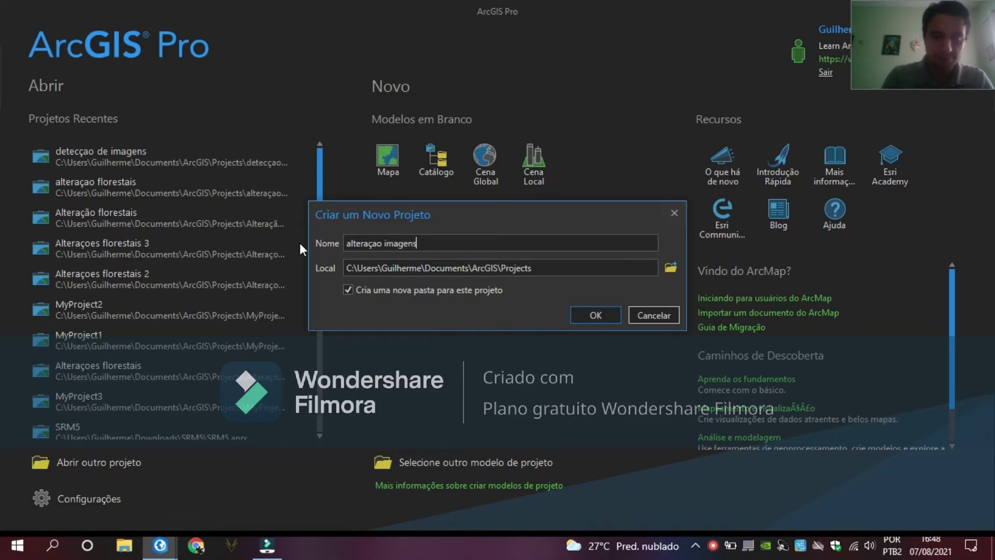
pyautogui.click(593, 314)
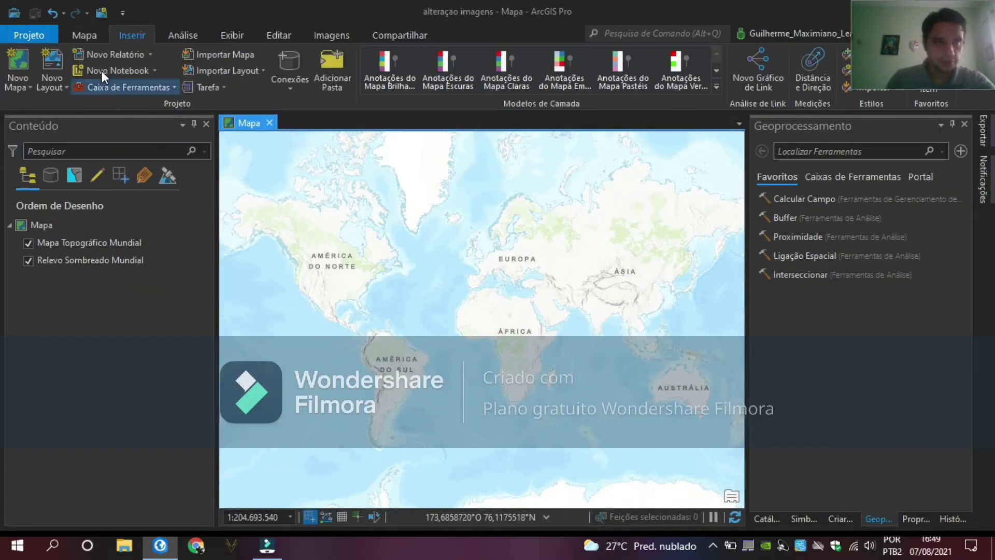
# Step: Change the map's basemap to Híbrido de Imagens
pyautogui.click(84, 35)
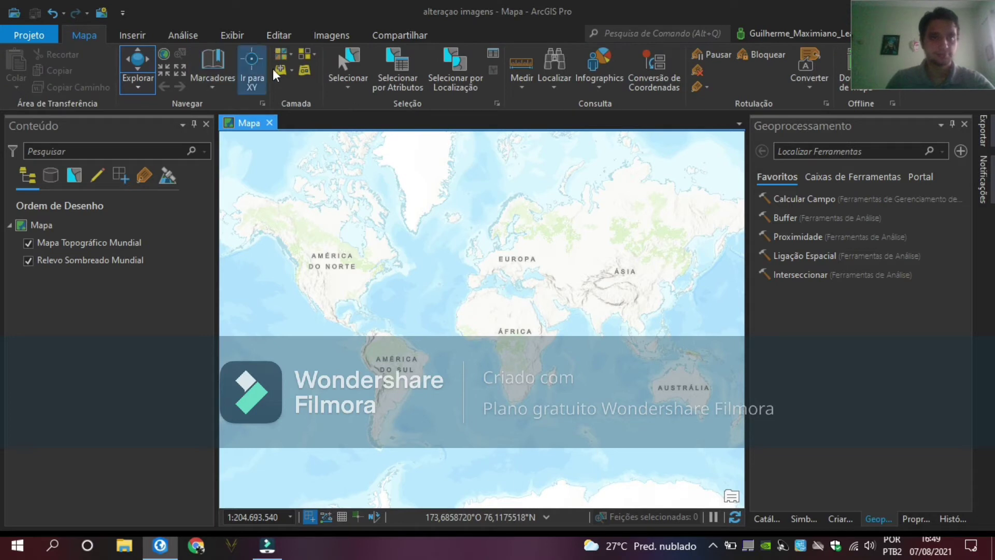
pyautogui.click(291, 55)
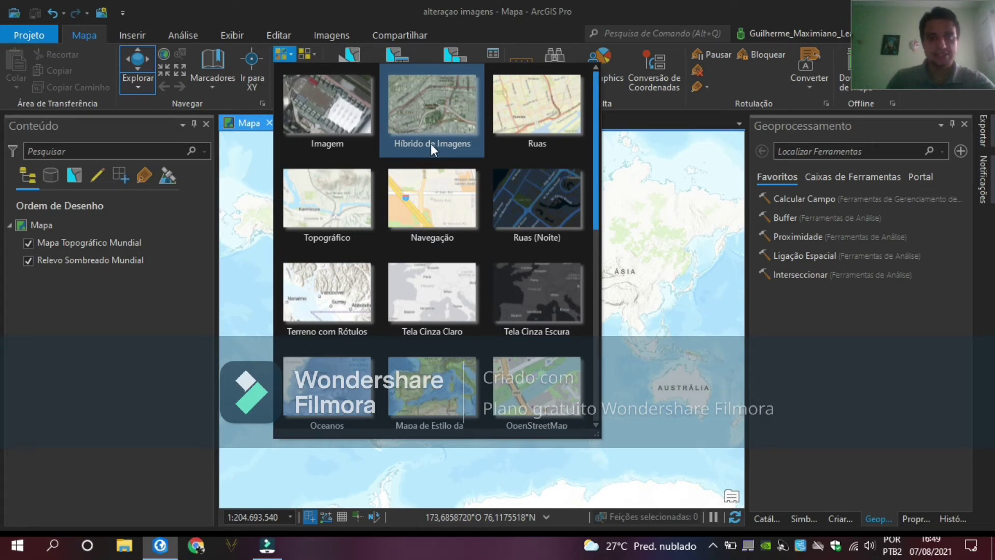
pyautogui.click(432, 113)
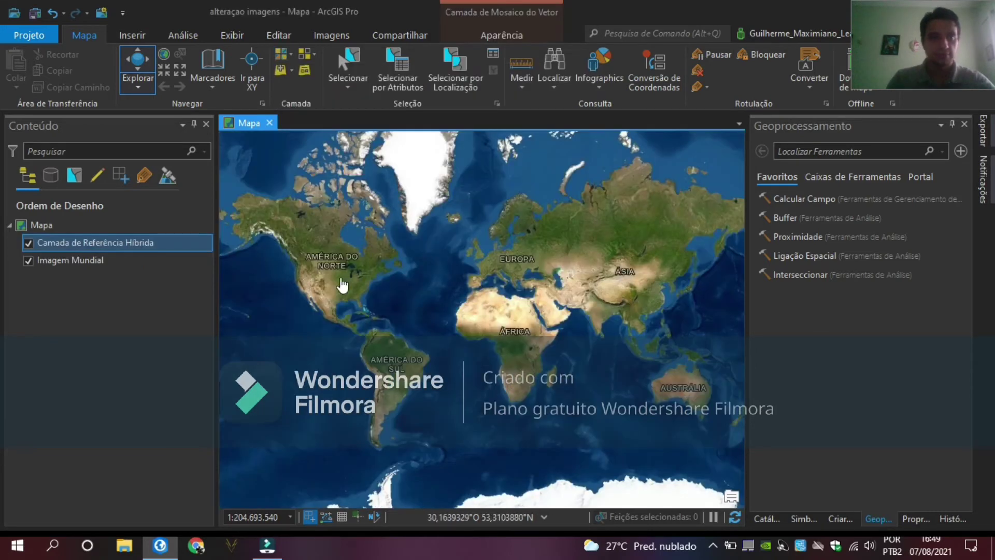
pyautogui.click(190, 32)
pyautogui.click(217, 76)
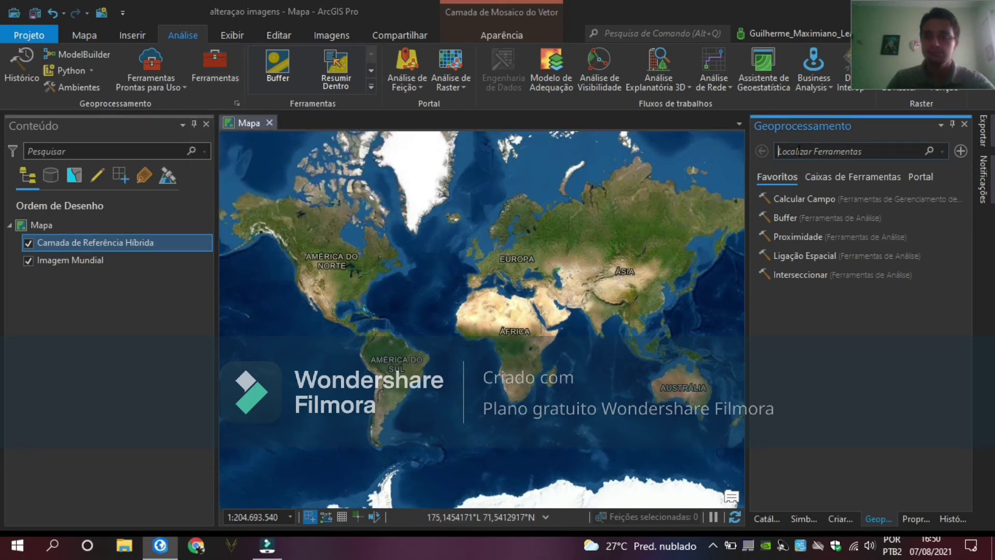
pyautogui.write('bandas compostas')
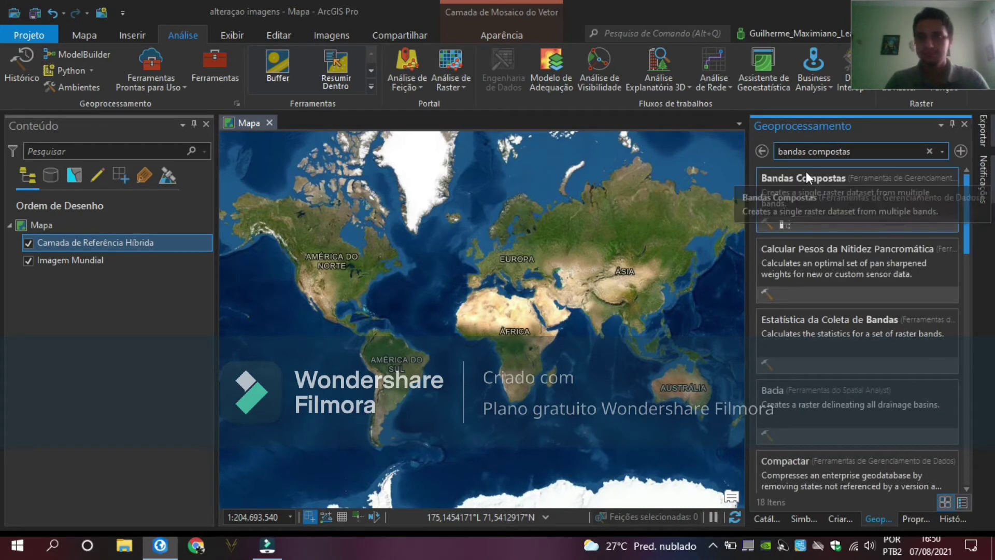
pyautogui.click(810, 180)
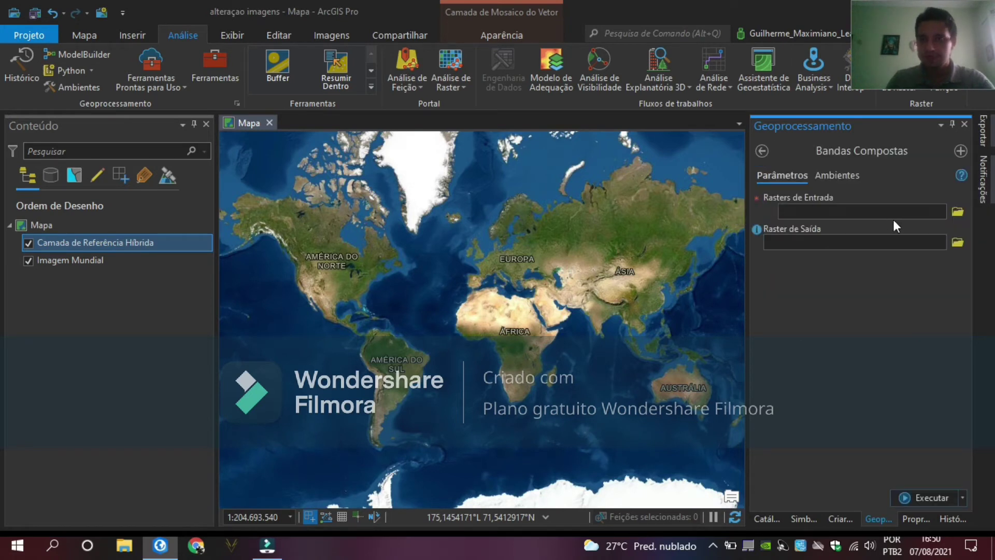
pyautogui.click(955, 212)
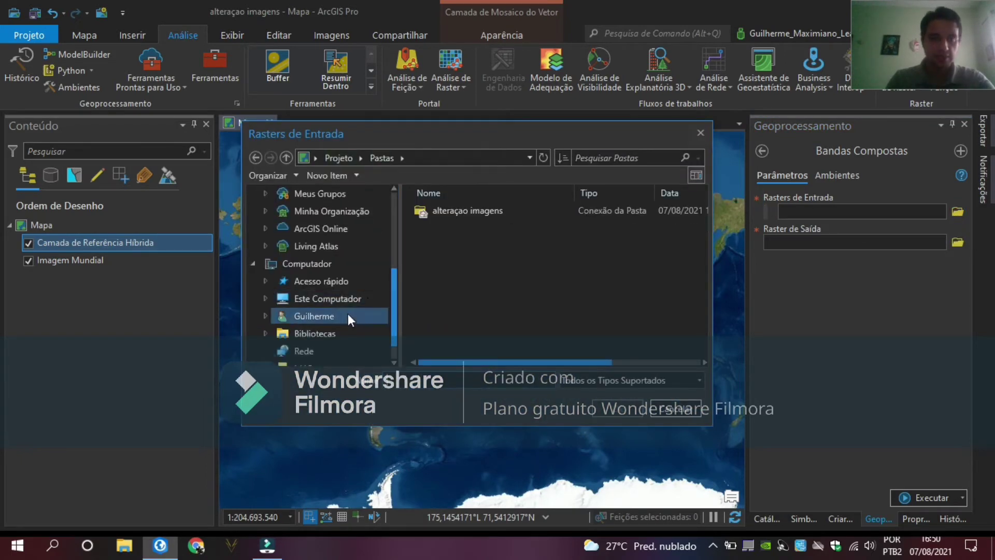
pyautogui.click(346, 316)
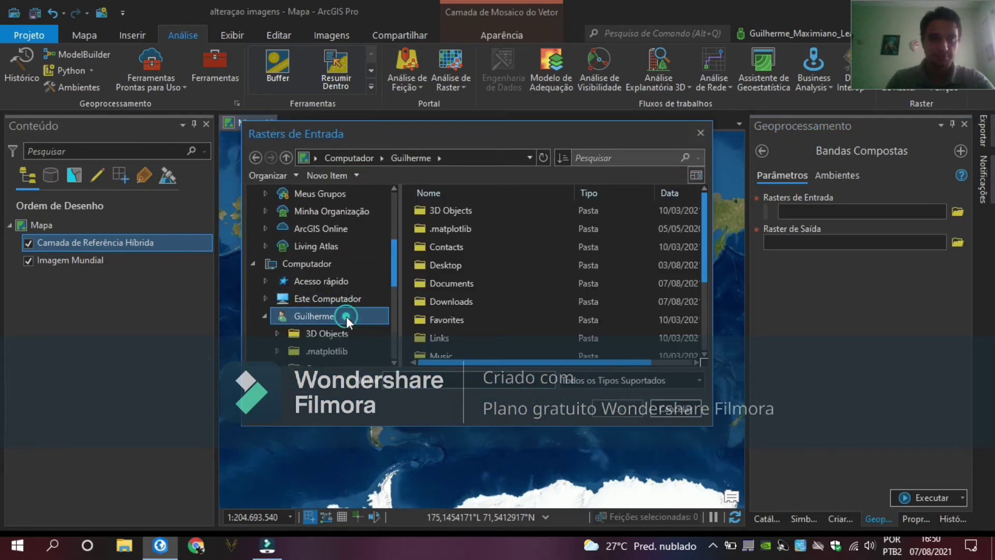
pyautogui.doubleClick(456, 306)
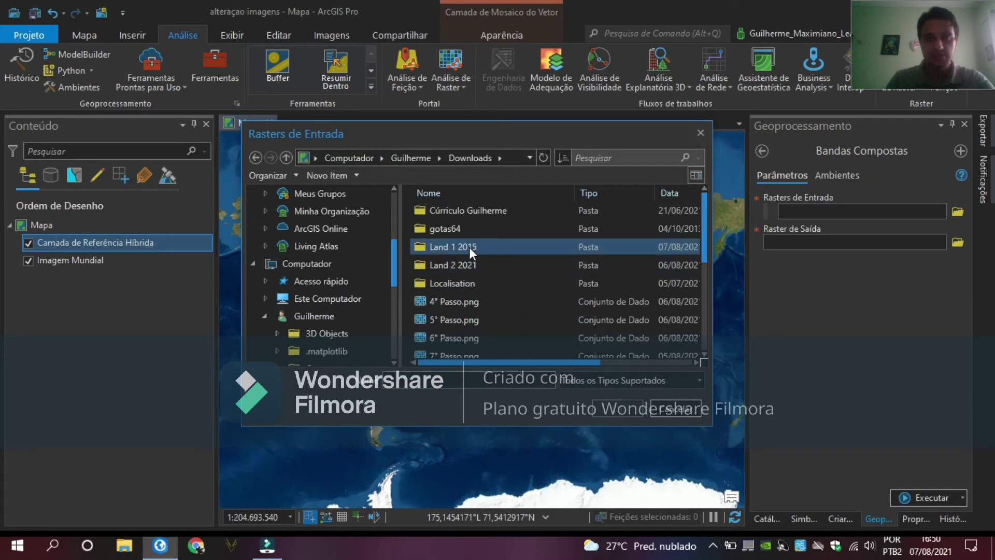
pyautogui.doubleClick(469, 247)
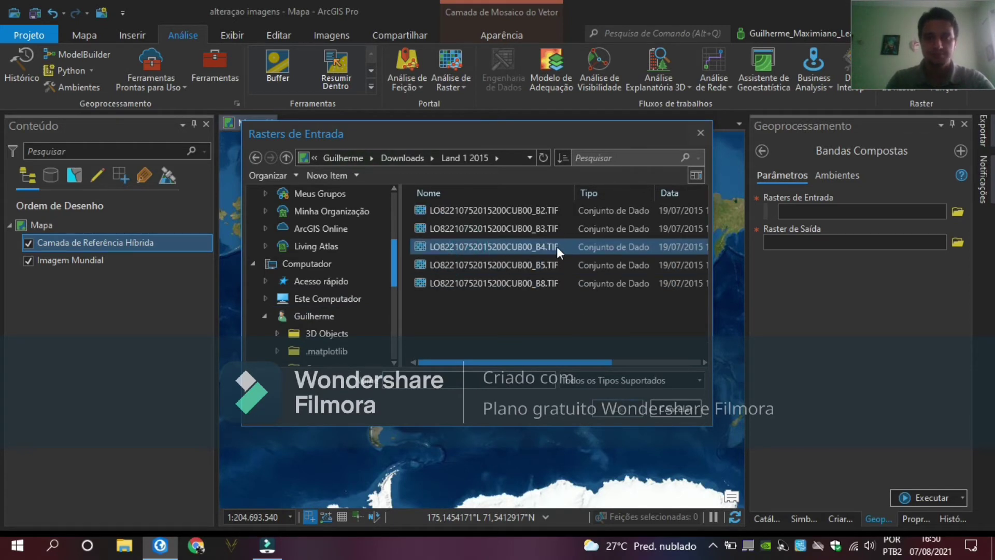
pyautogui.click(557, 247)
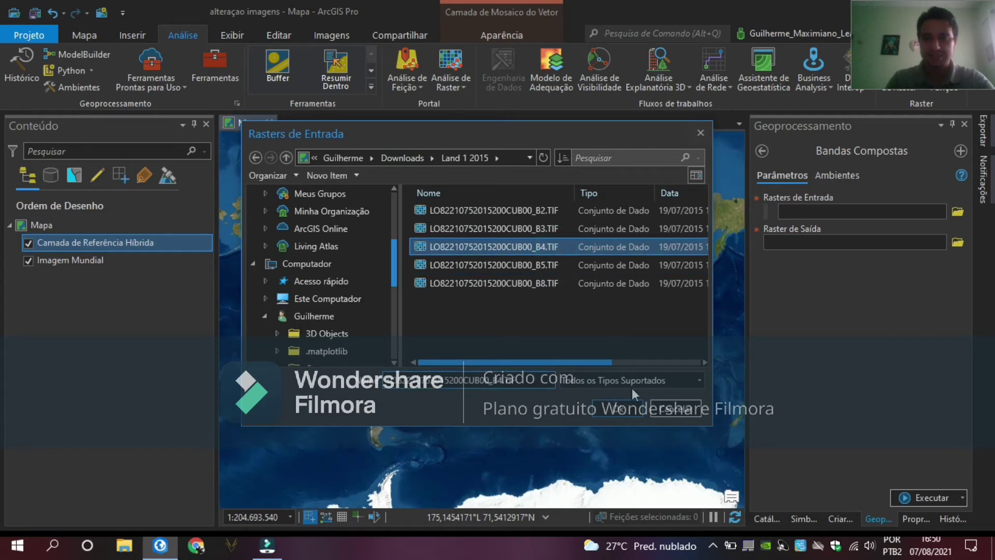
pyautogui.click(622, 408)
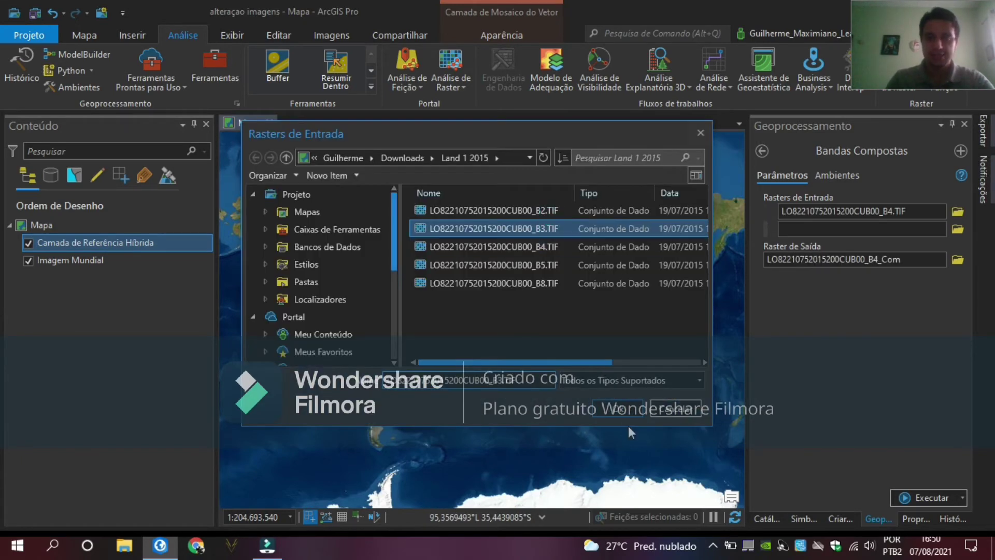
pyautogui.keyDown('ctrl'); pyautogui.click(546, 210); pyautogui.keyUp('ctrl')
pyautogui.press('Return')
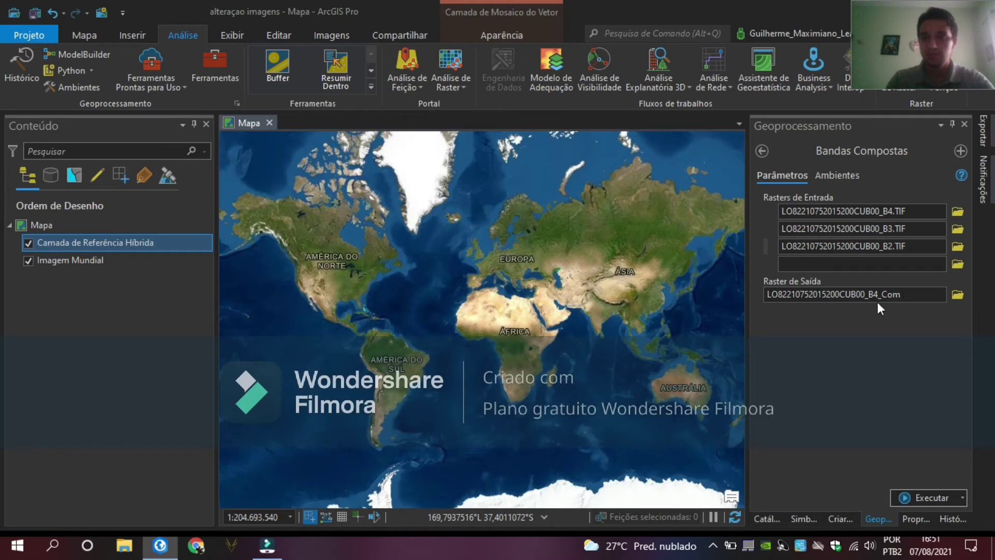
# Step: Set the output raster to raster_2015 in the alteraçao imagens.gdb geodatabase and run the band composite
pyautogui.click(962, 294)
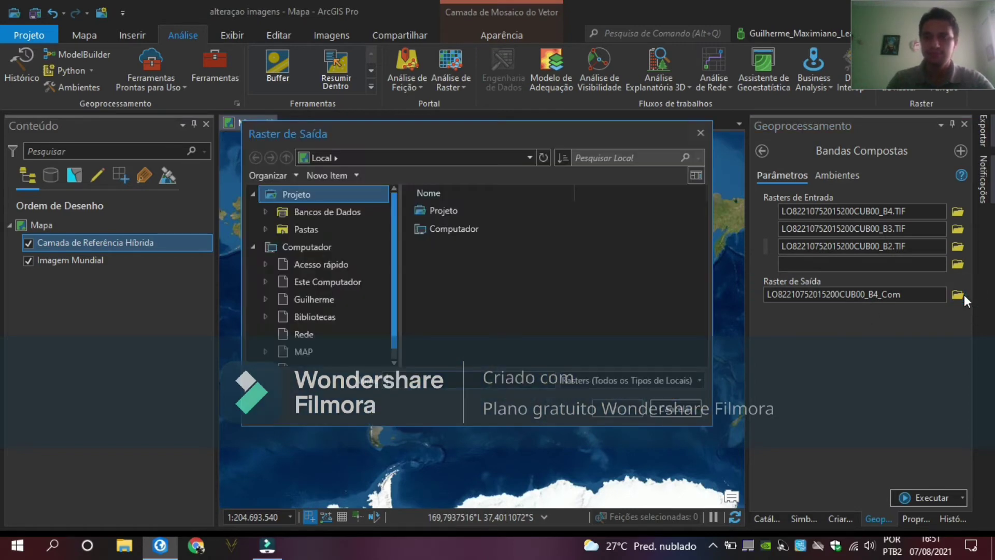
pyautogui.click(322, 211)
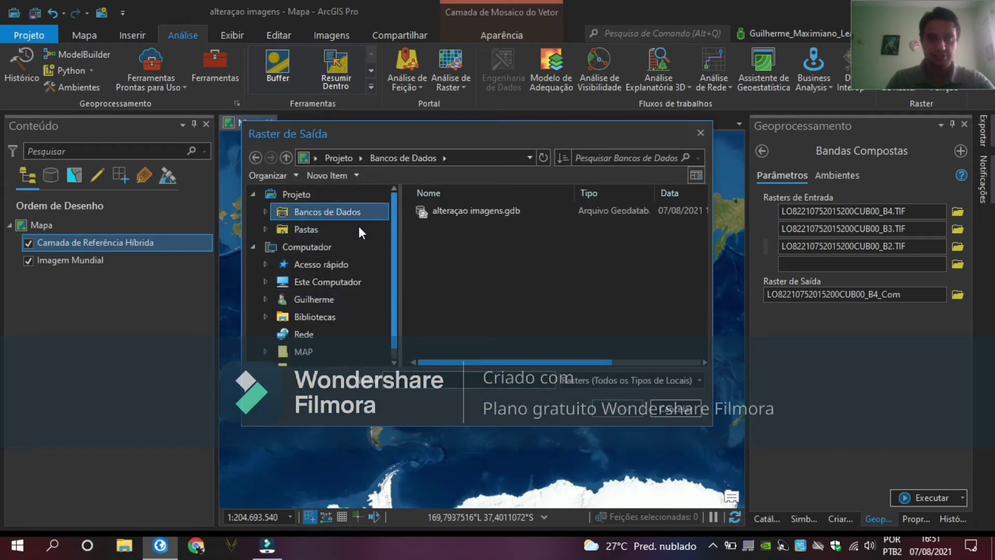
pyautogui.doubleClick(492, 209)
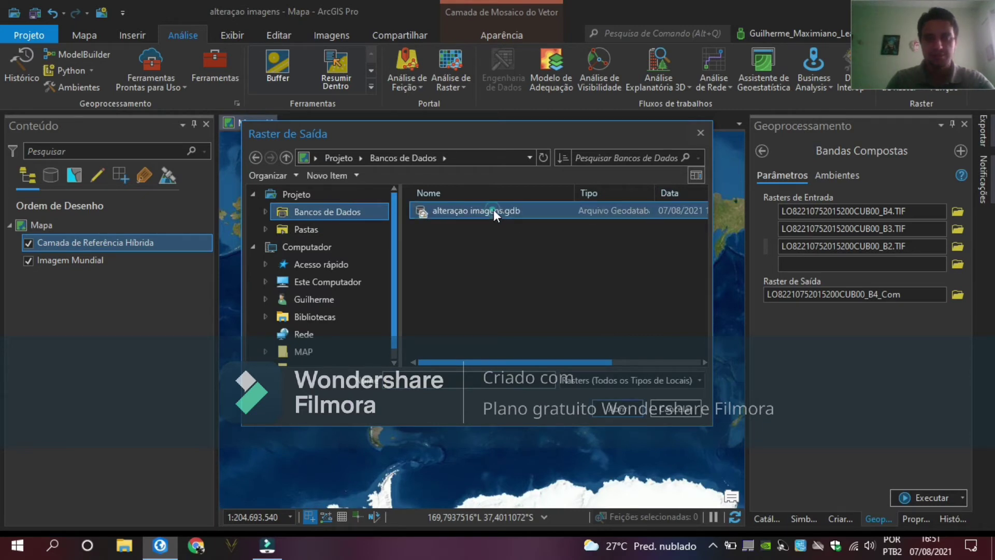
pyautogui.click(473, 375)
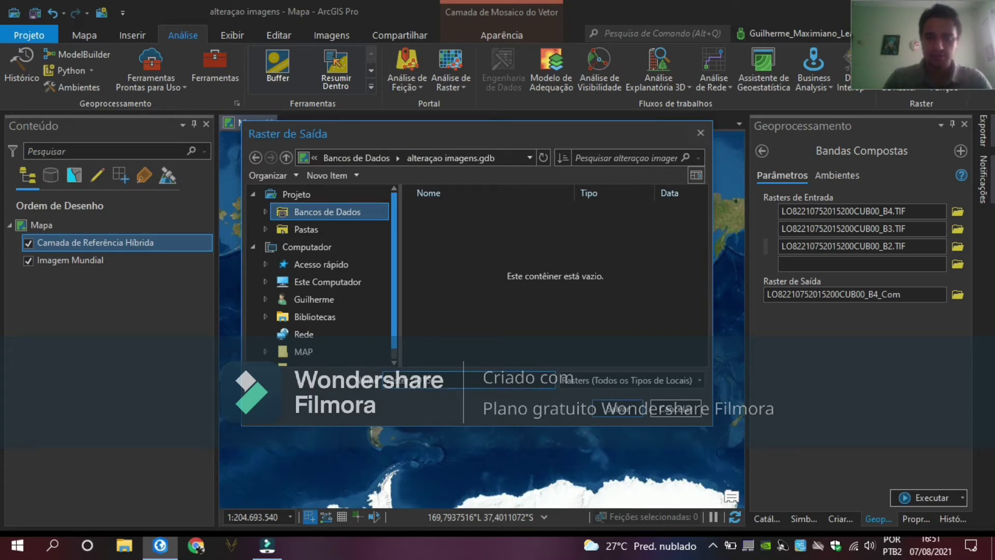
pyautogui.click(614, 408)
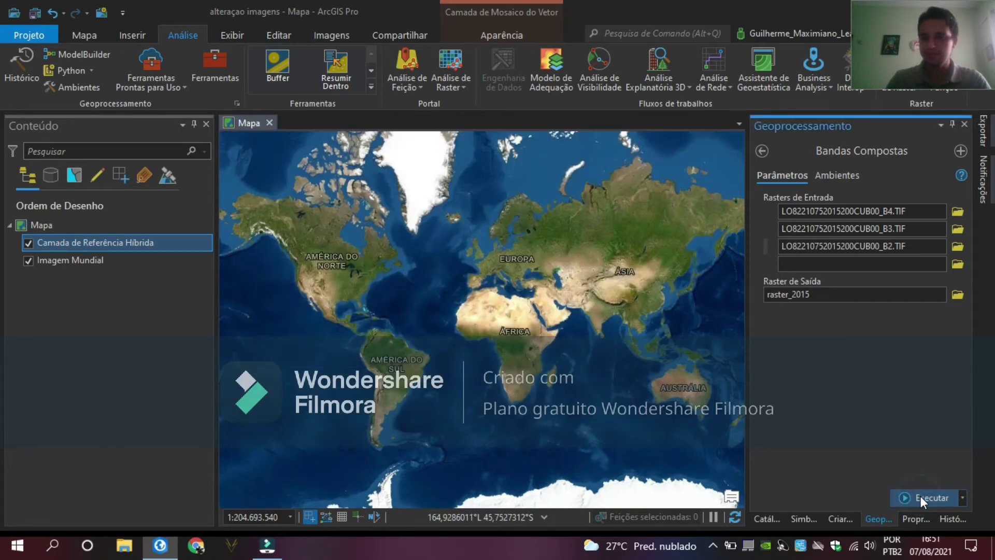
pyautogui.click(919, 496)
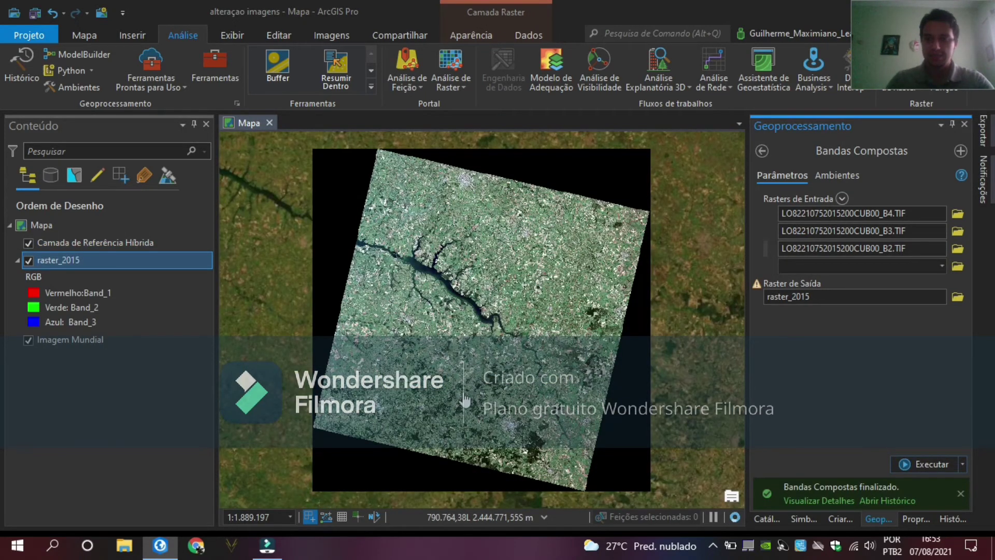
pyautogui.click(957, 213)
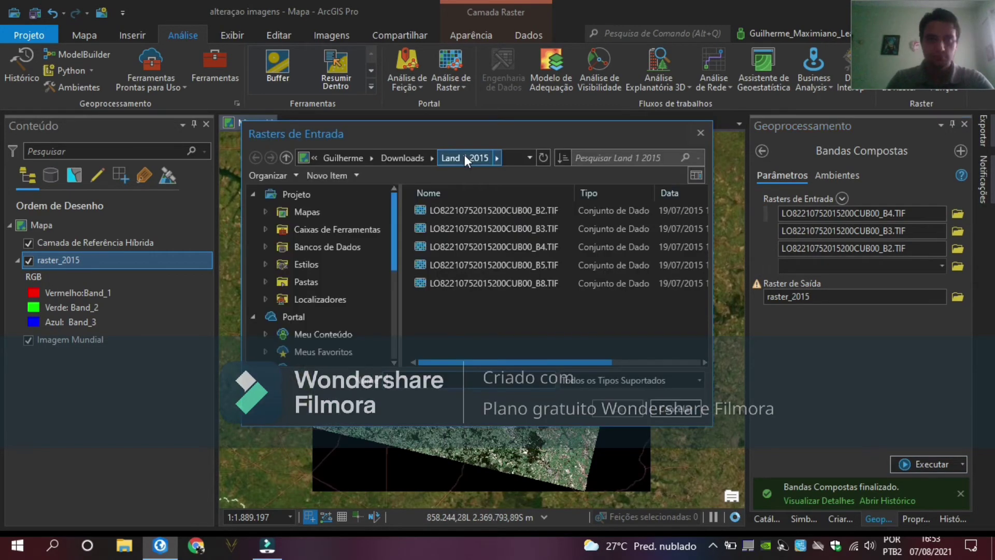
pyautogui.click(416, 157)
pyautogui.click(473, 264)
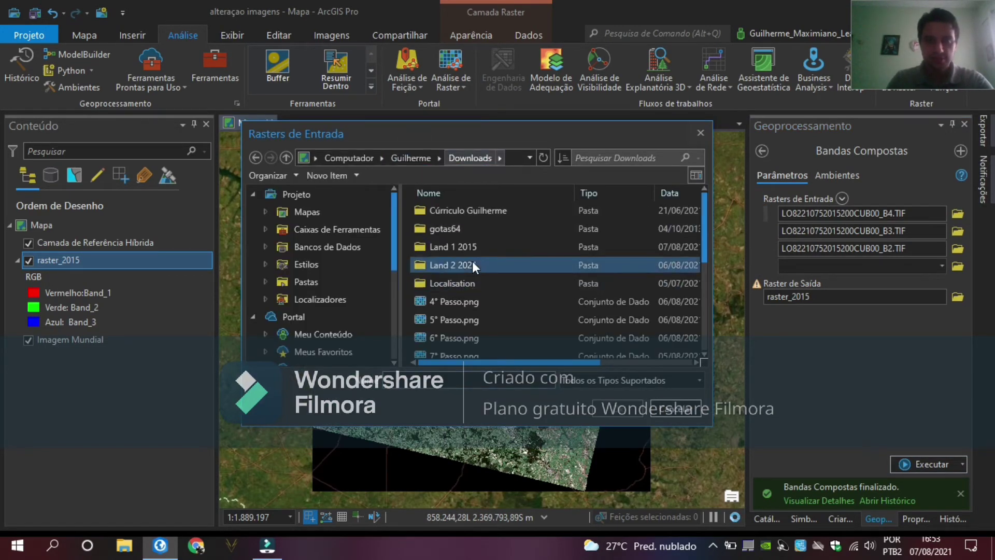
pyautogui.doubleClick(476, 262)
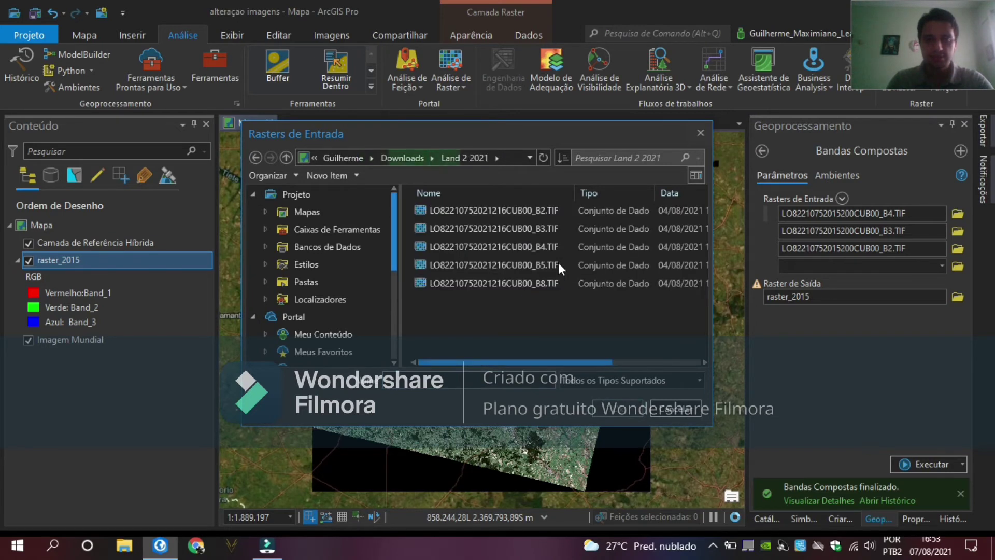
pyautogui.click(573, 251)
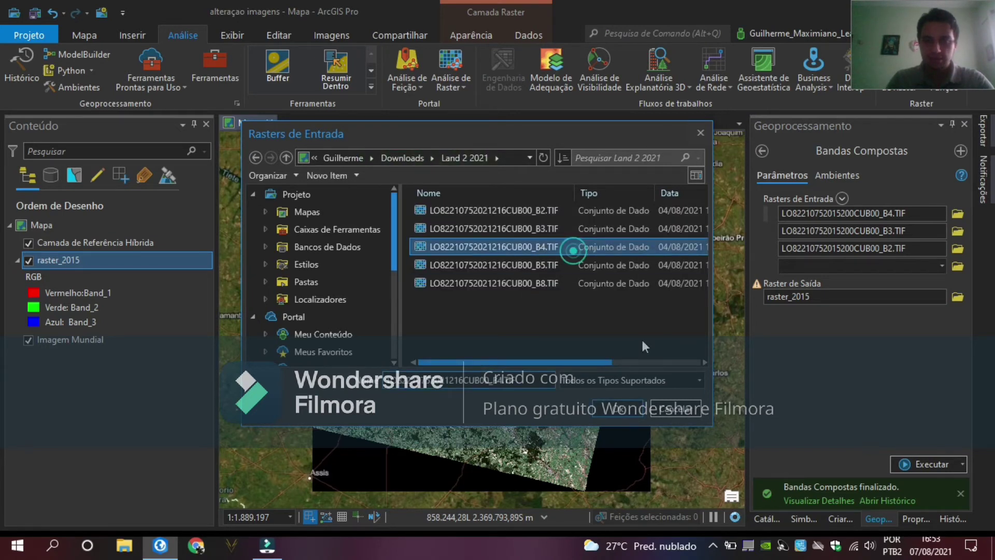
pyautogui.click(623, 412)
pyautogui.click(958, 213)
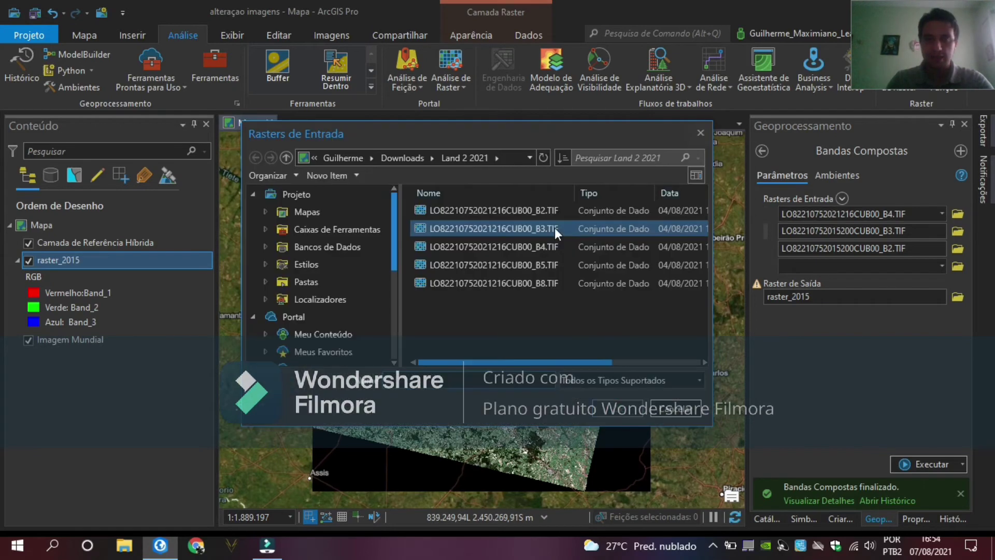
pyautogui.click(542, 210)
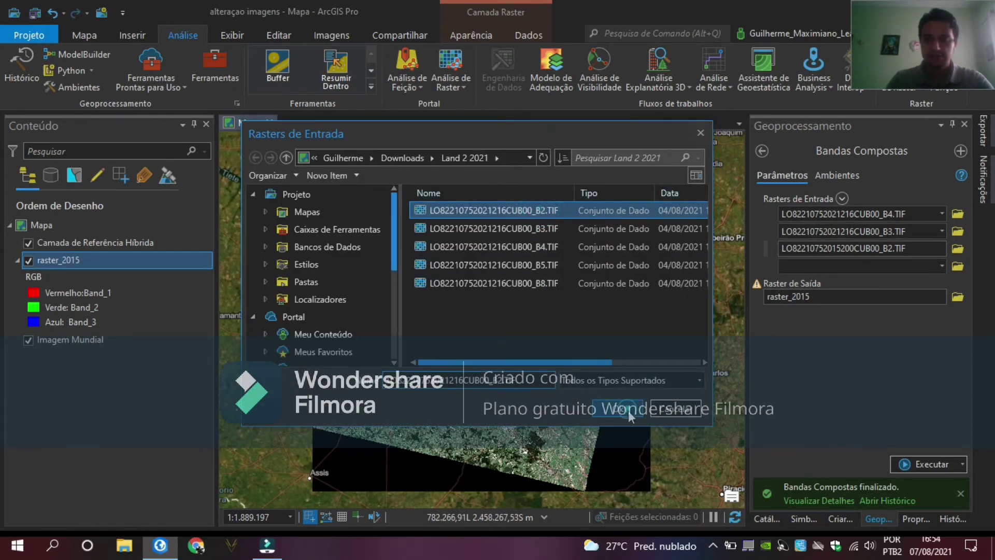